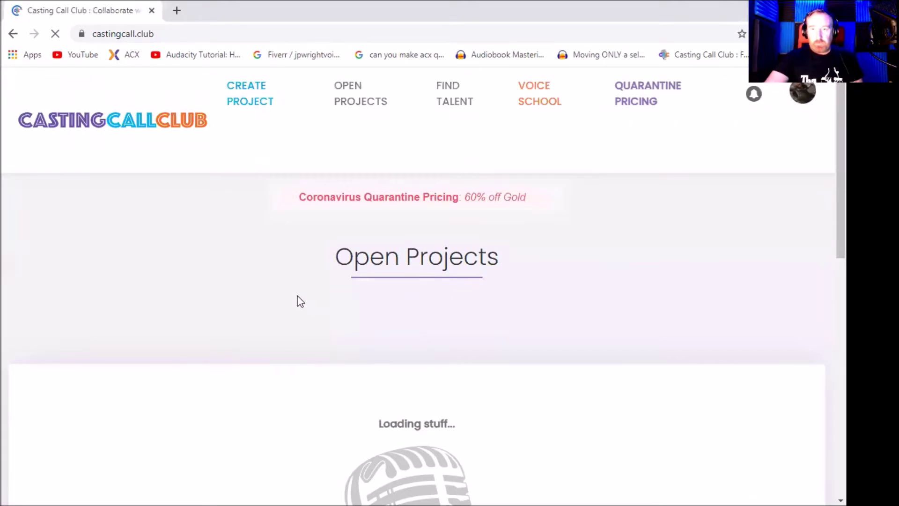
# Step: Filter Casting Call Club's open projects to the Voice Actor role type, showing 826 results
pyautogui.scroll(-4, 222, 351)
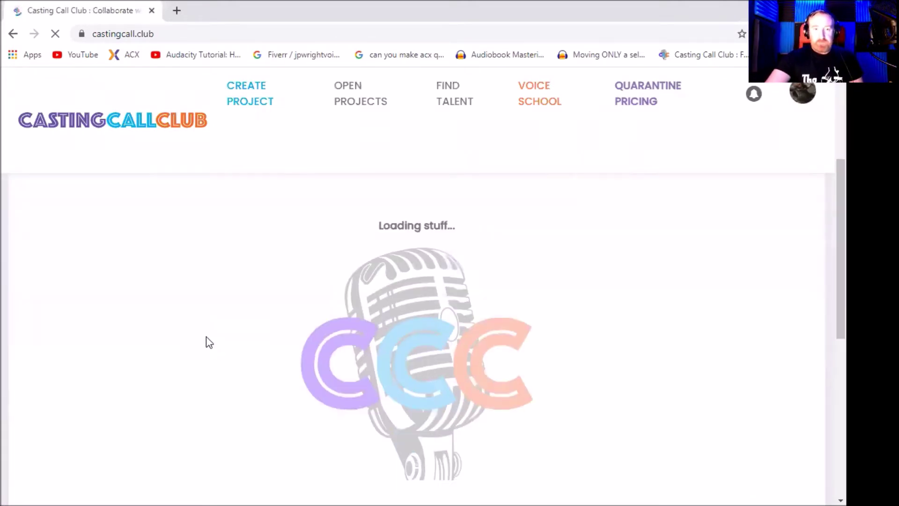
pyautogui.scroll(-3, 207, 337)
pyautogui.scroll(1, 206, 337)
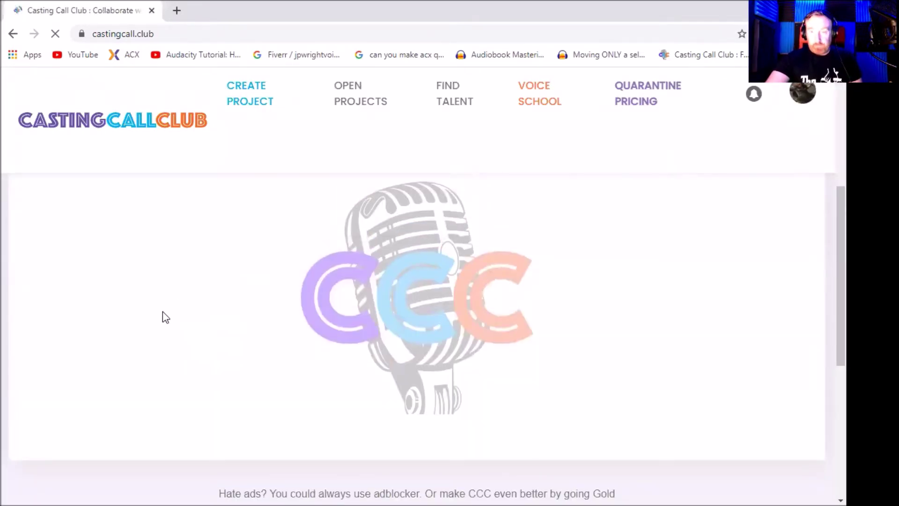
pyautogui.scroll(-4, 162, 313)
pyautogui.scroll(8, 180, 301)
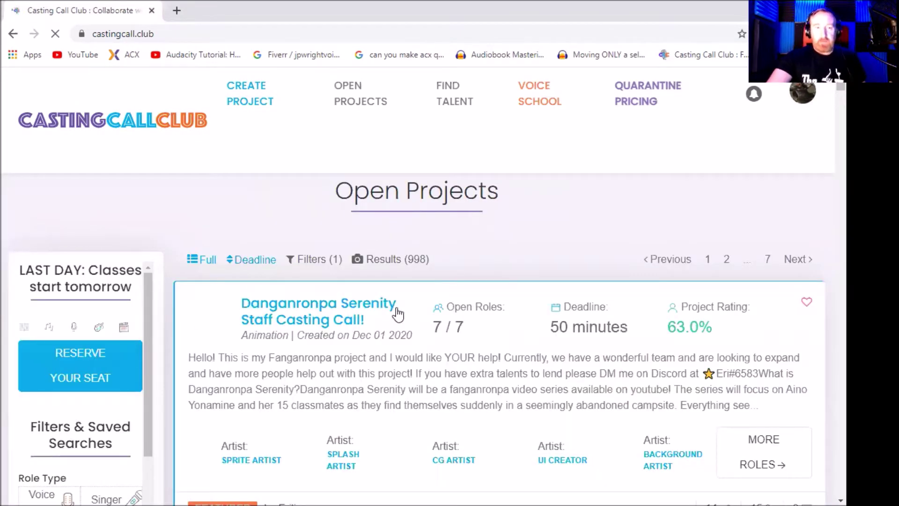
pyautogui.scroll(-4, 399, 306)
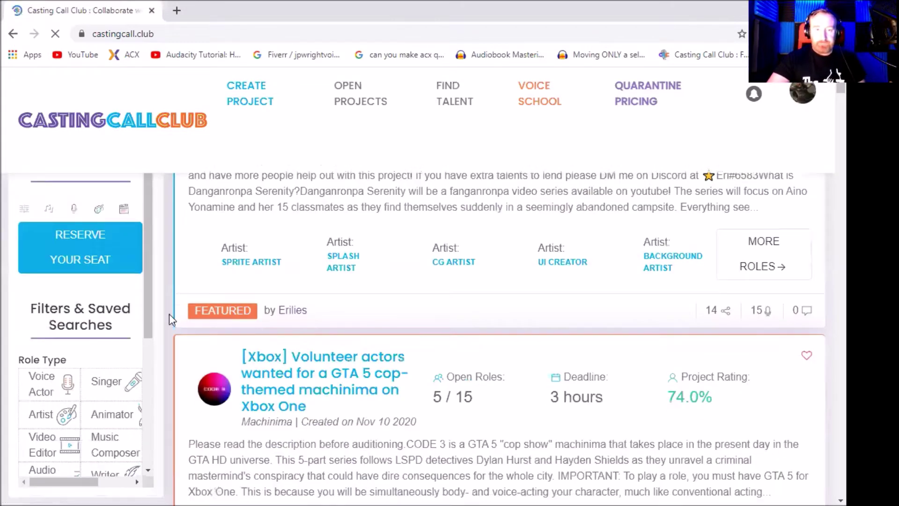
pyautogui.scroll(-3, 84, 337)
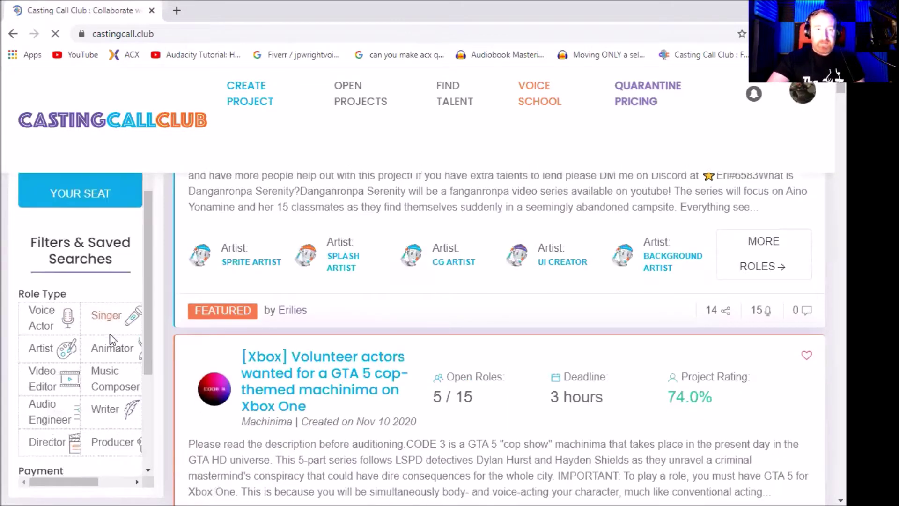
pyautogui.scroll(1, 38, 333)
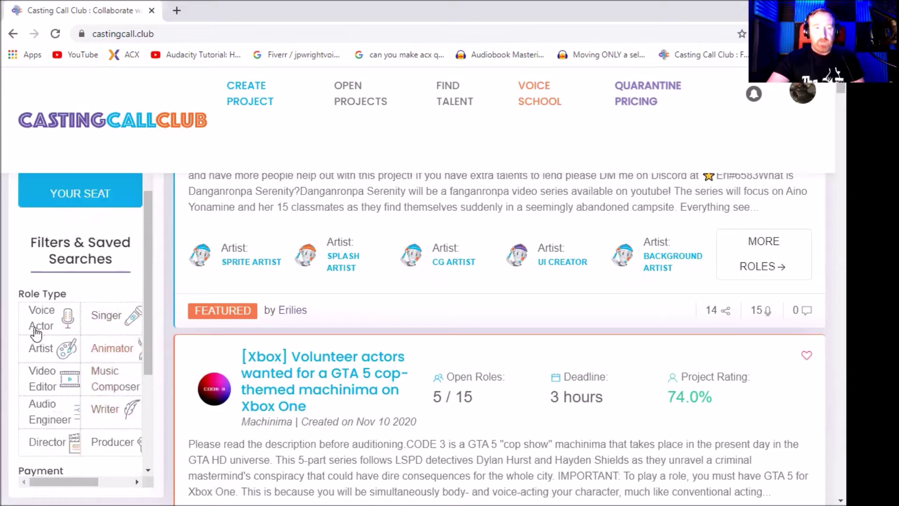
pyautogui.click(38, 329)
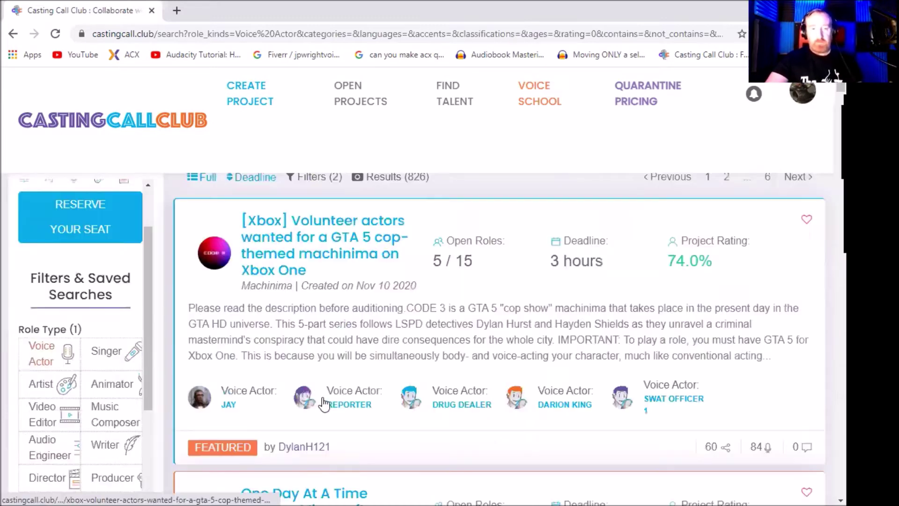
pyautogui.scroll(-4, 136, 395)
pyautogui.scroll(-3, 136, 394)
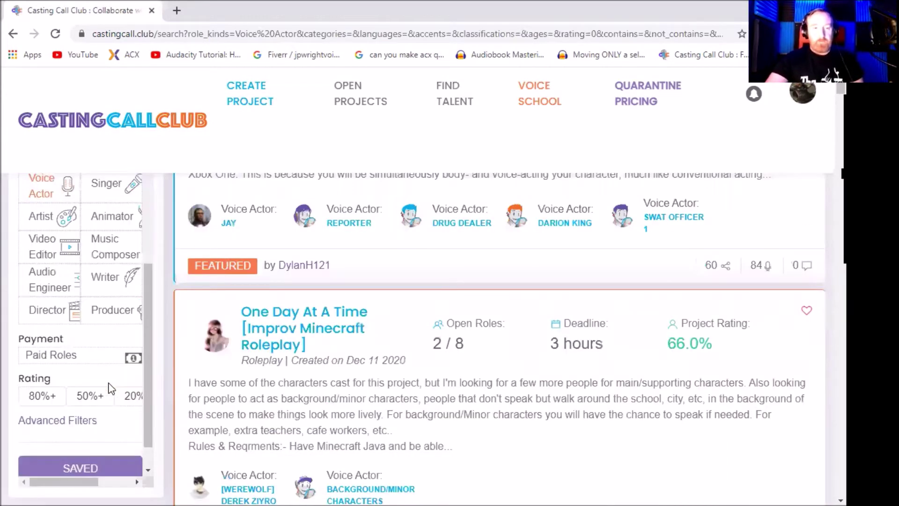
pyautogui.scroll(-1, 85, 409)
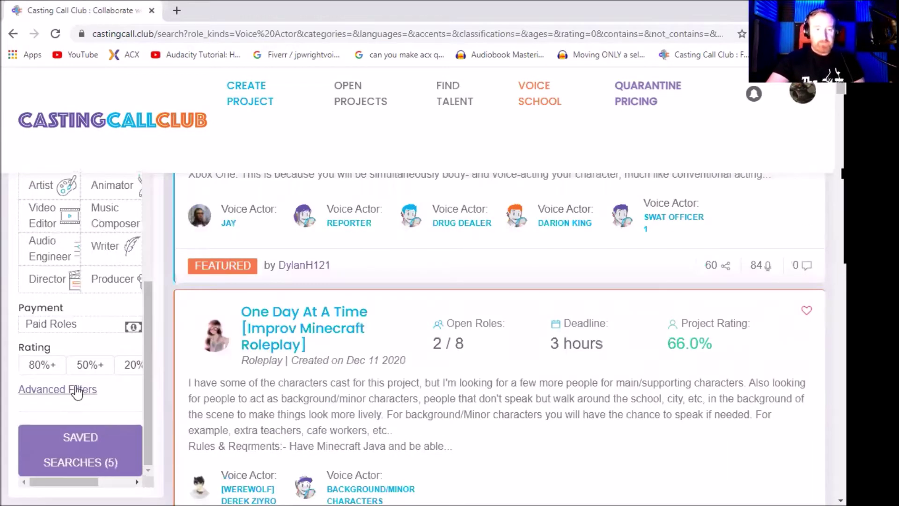
# Step: Expand the Advanced Filters section of the sidebar
pyautogui.click(76, 390)
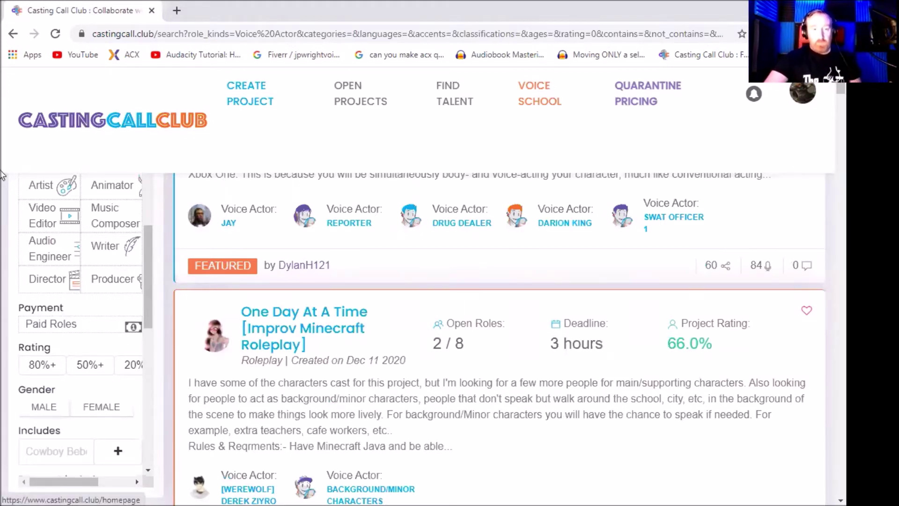
pyautogui.scroll(2, 64, 373)
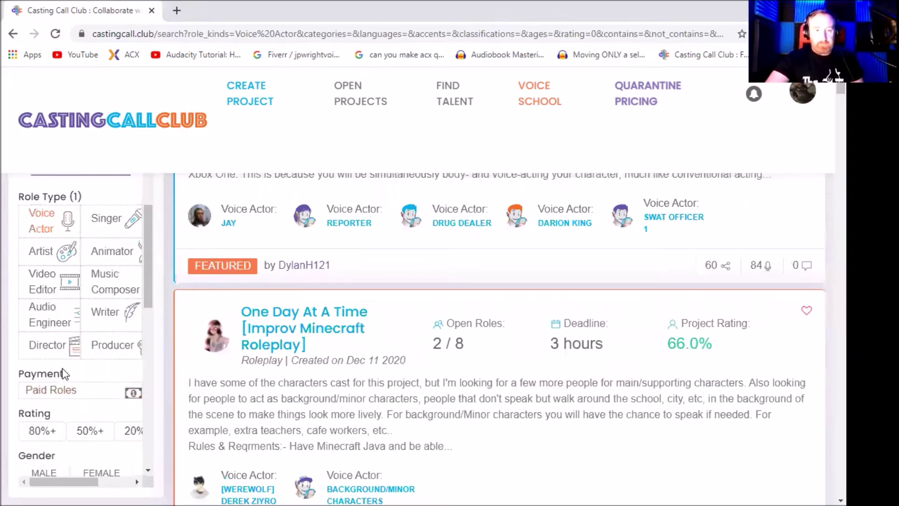
pyautogui.scroll(-4, 64, 372)
pyautogui.scroll(2, 80, 406)
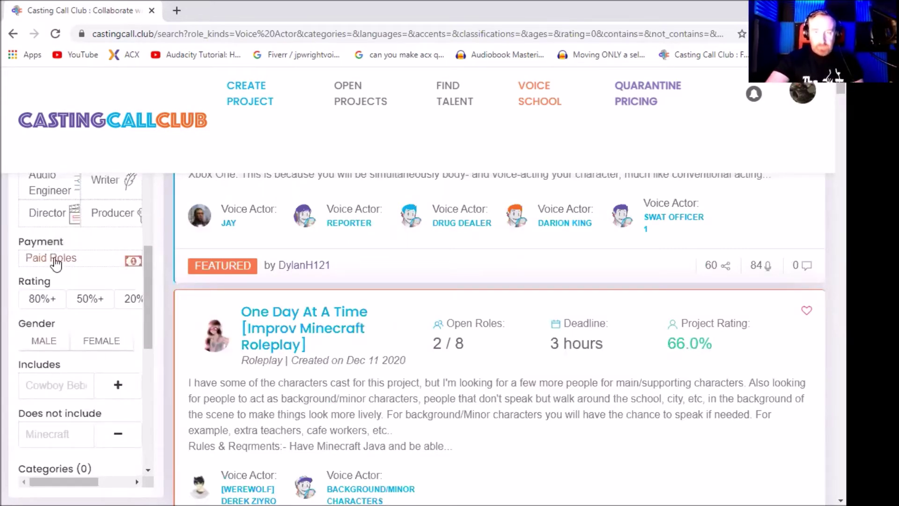
pyautogui.click(114, 342)
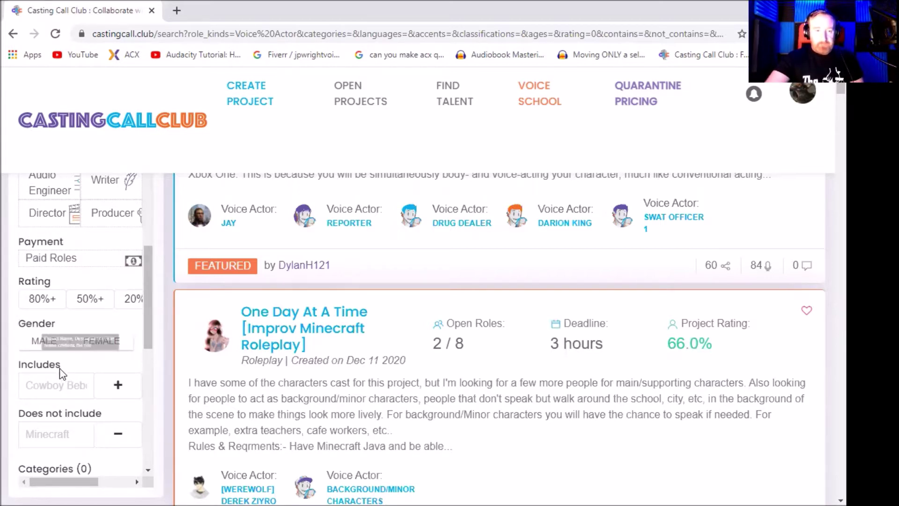
# Step: Limit the voice actor results to MALE roles, leaving 676 projects
pyautogui.click(40, 349)
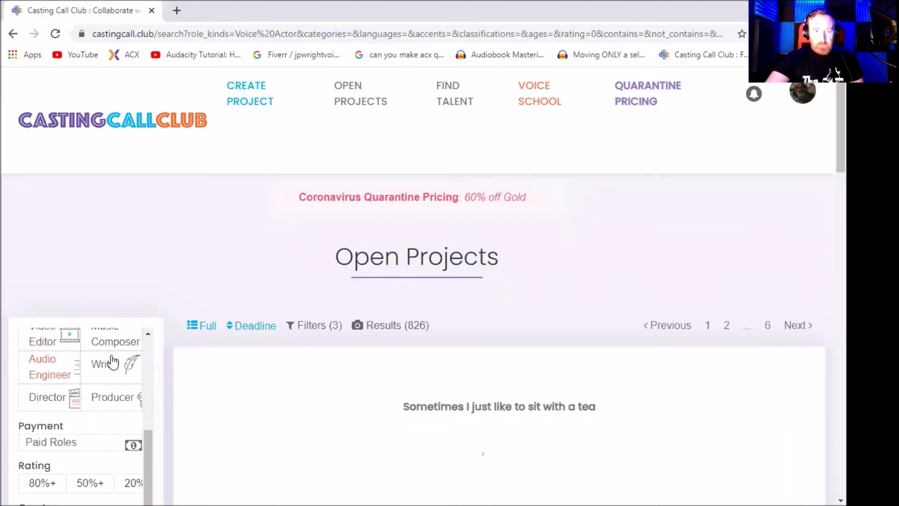
pyautogui.scroll(-1, 113, 362)
pyautogui.scroll(-5, 74, 386)
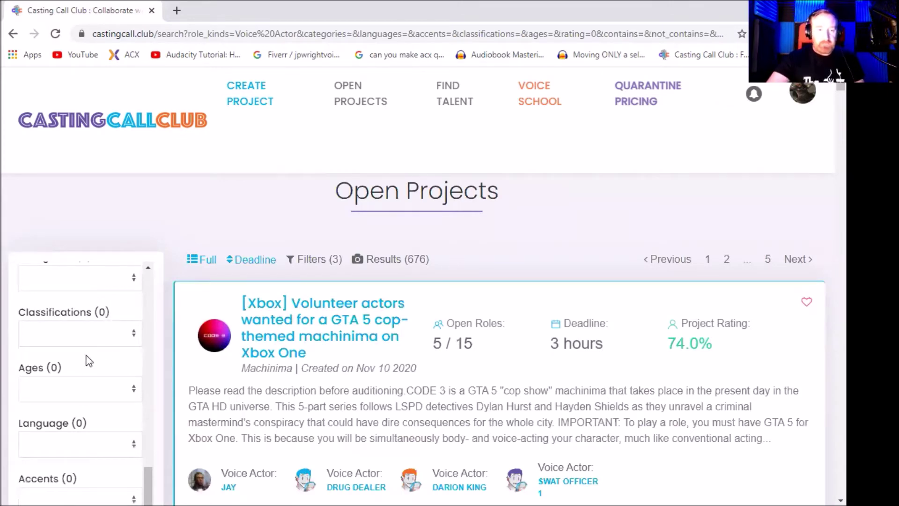
pyautogui.scroll(-1, 57, 372)
pyautogui.scroll(-1, 66, 411)
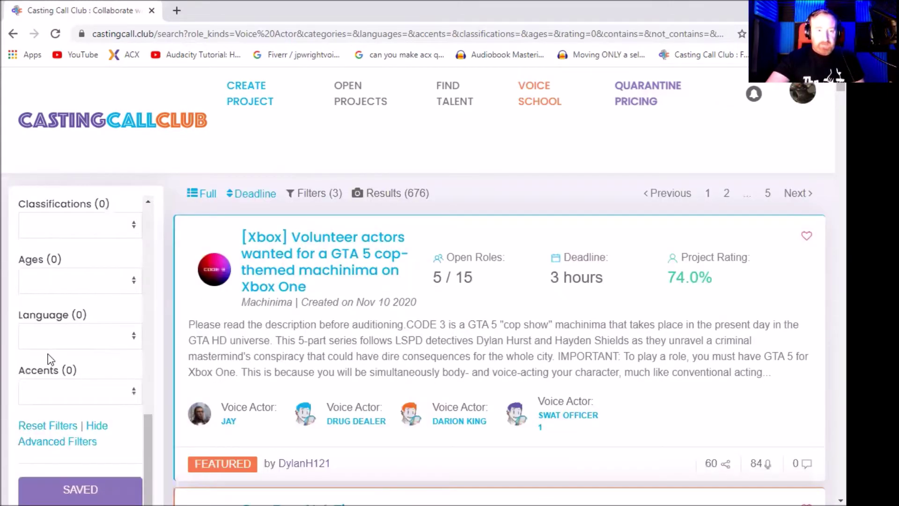
pyautogui.click(52, 283)
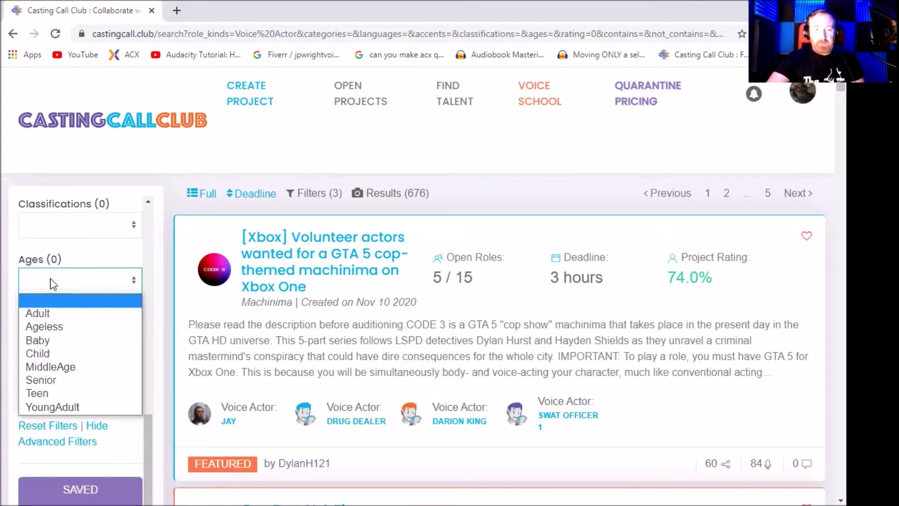
# Step: Restrict the roles to MiddleAge characters and English-language projects
pyautogui.click(68, 367)
pyautogui.scroll(-1, 116, 349)
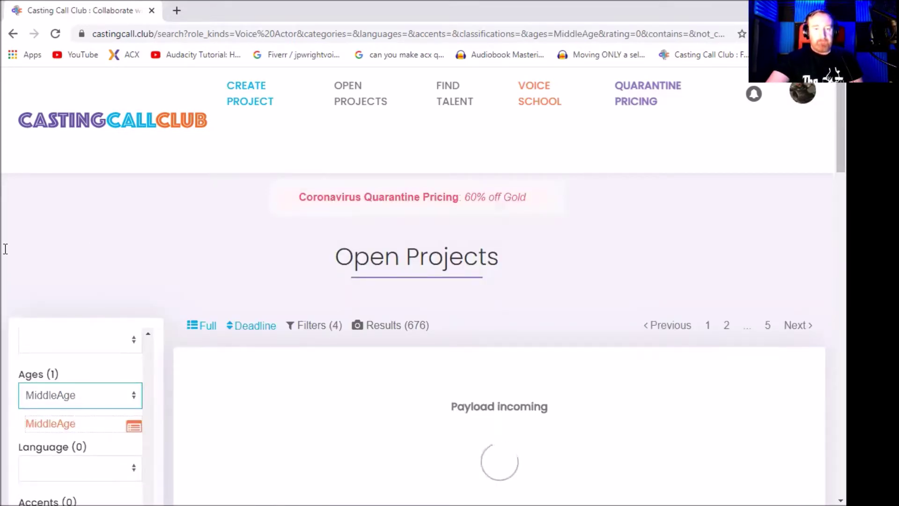
pyautogui.scroll(-6, 115, 377)
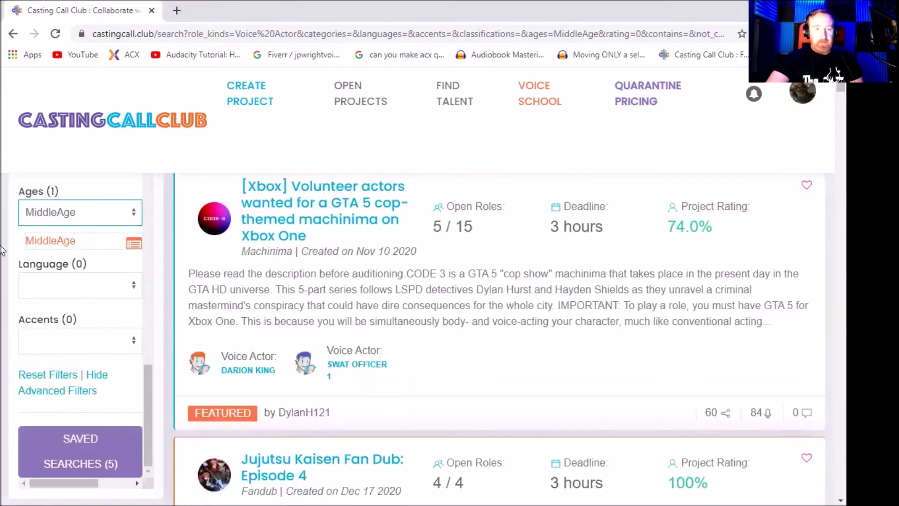
pyautogui.click(61, 287)
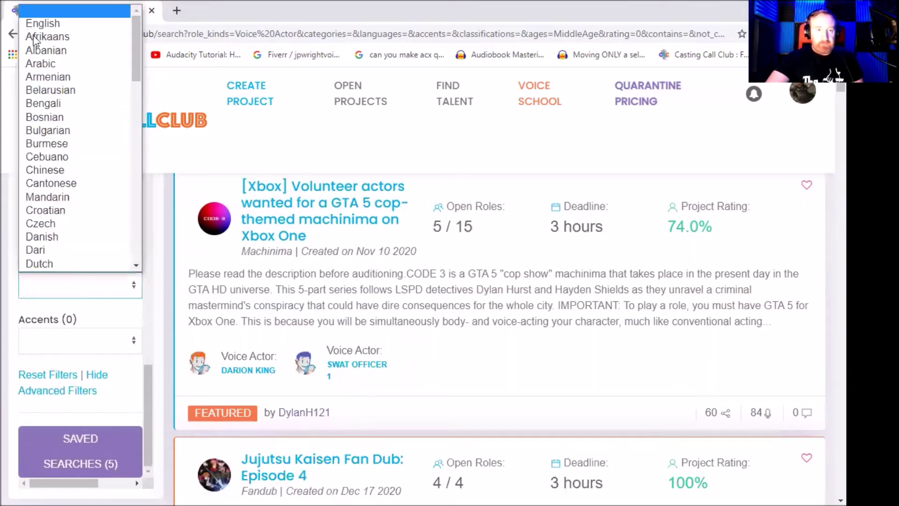
pyautogui.click(43, 23)
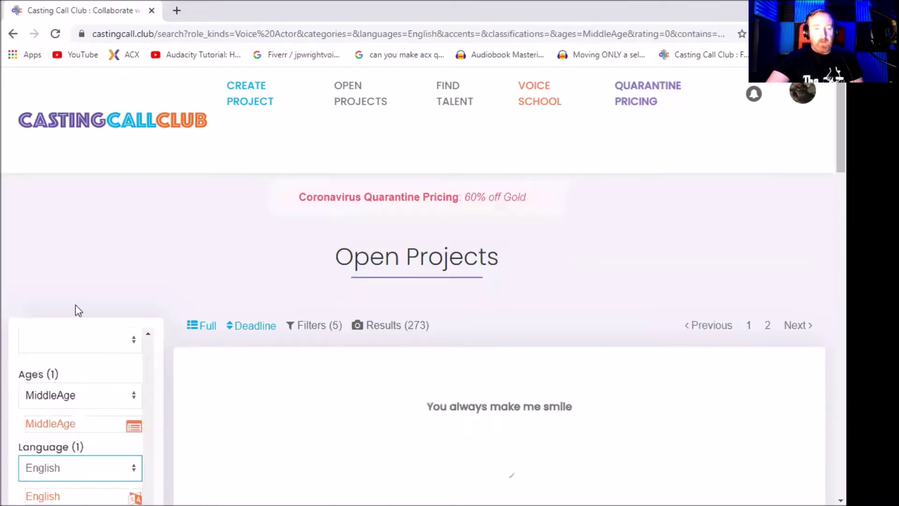
pyautogui.scroll(-3, 162, 375)
pyautogui.scroll(-3, 146, 388)
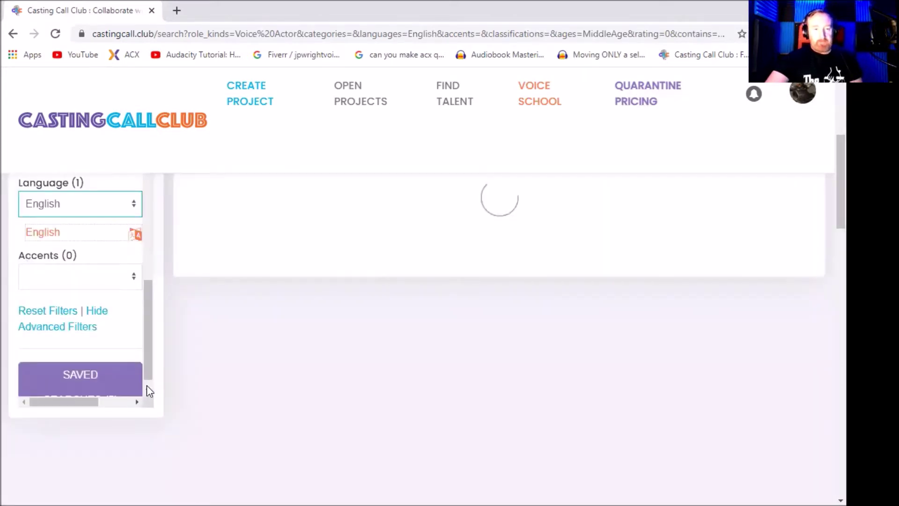
pyautogui.scroll(1, 147, 385)
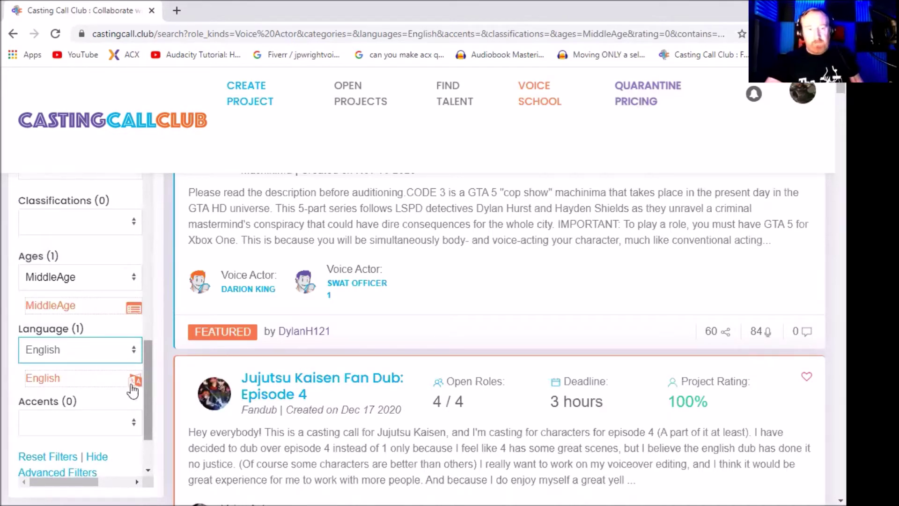
# Step: Filter to the ItalianAmerican accent and open the sole Goonies II: A Reimagined Game result
pyautogui.click(56, 420)
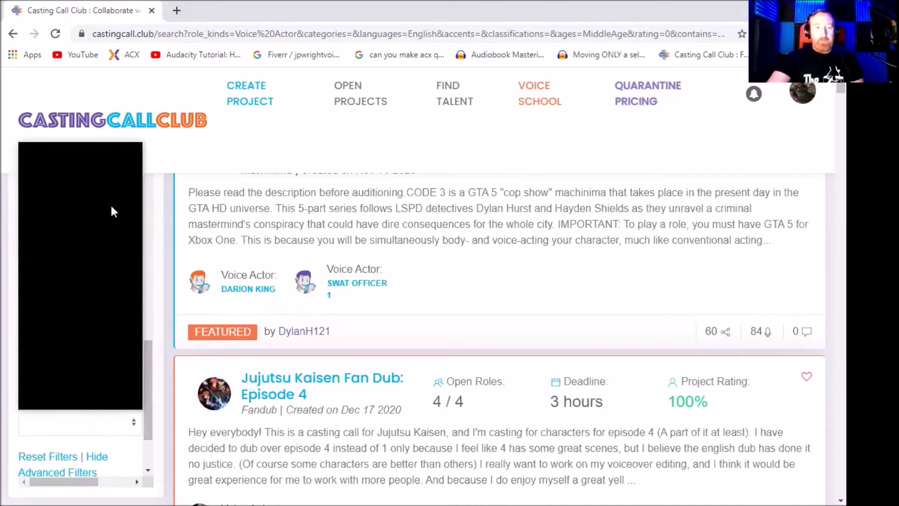
pyautogui.scroll(-3, 93, 254)
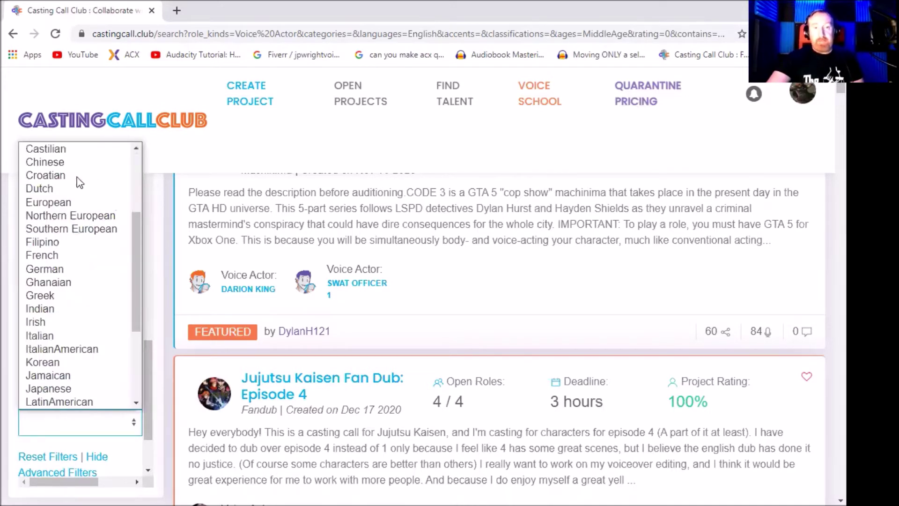
pyautogui.scroll(3, 70, 169)
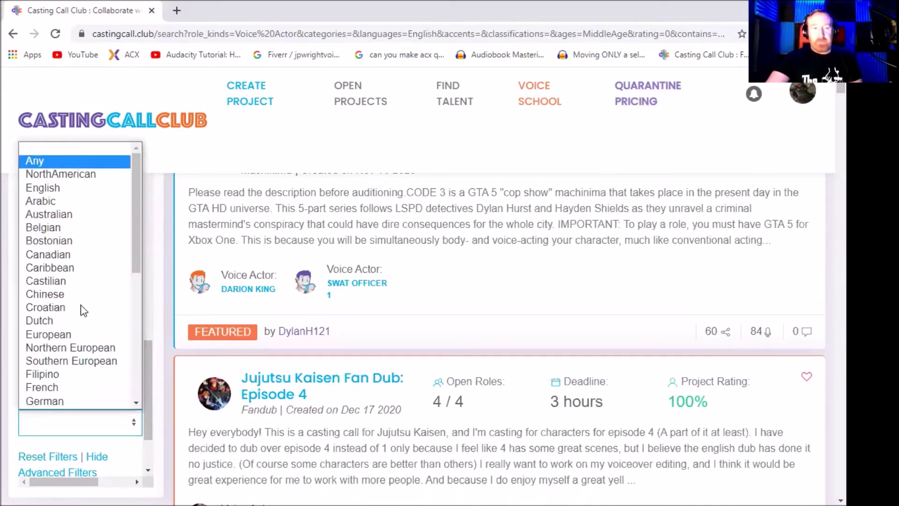
pyautogui.scroll(-1, 80, 314)
pyautogui.scroll(-5, 77, 339)
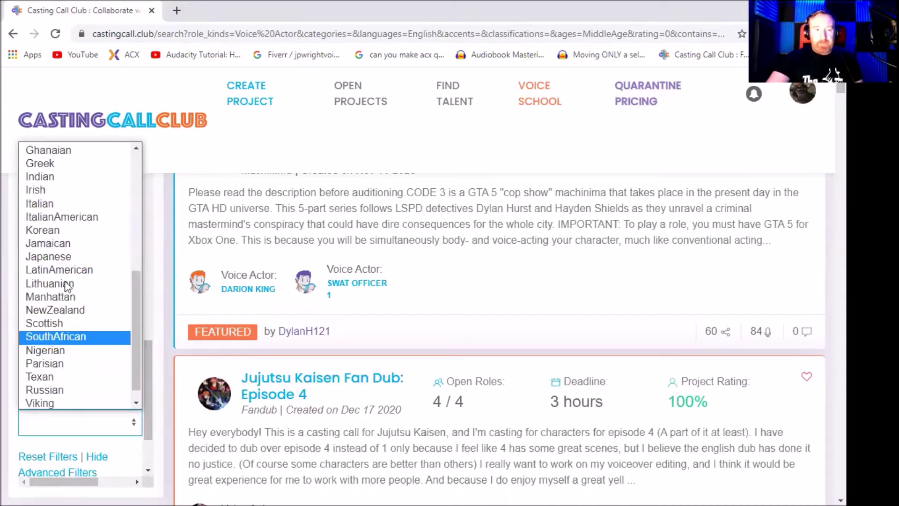
pyautogui.click(66, 216)
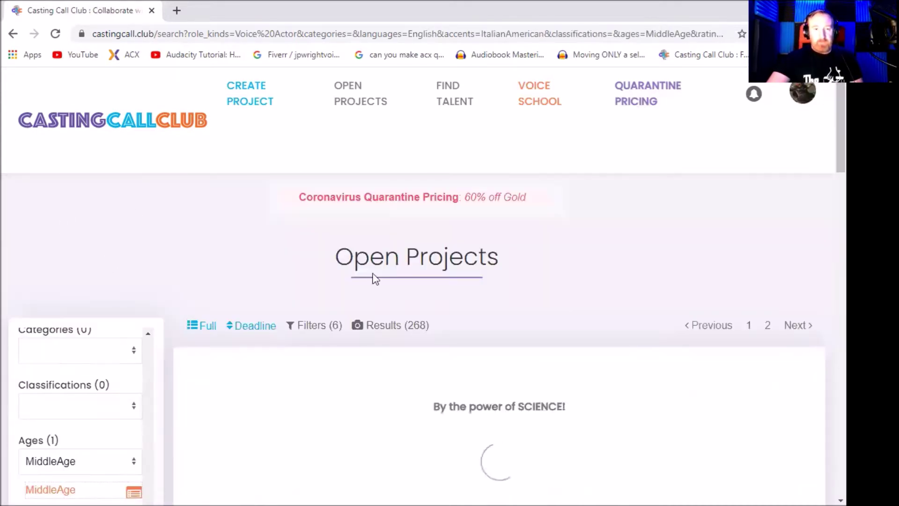
pyautogui.scroll(-3, 413, 307)
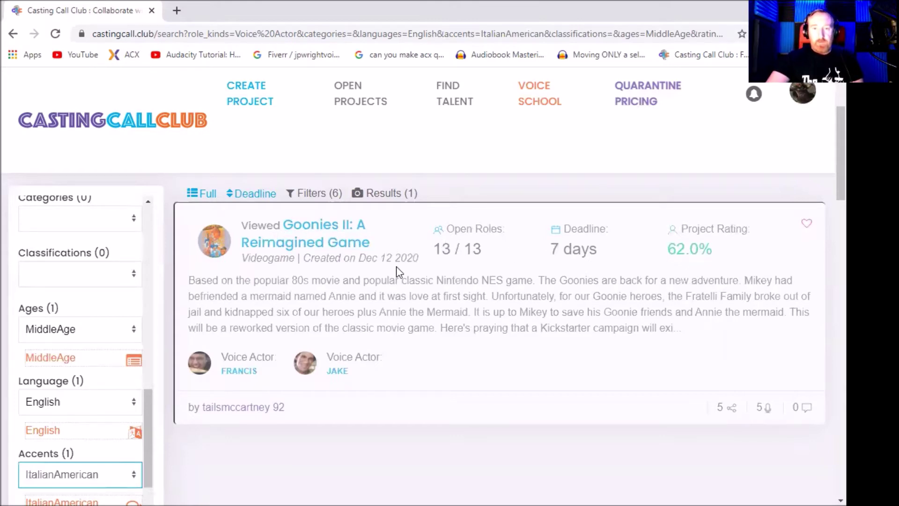
pyautogui.click(332, 253)
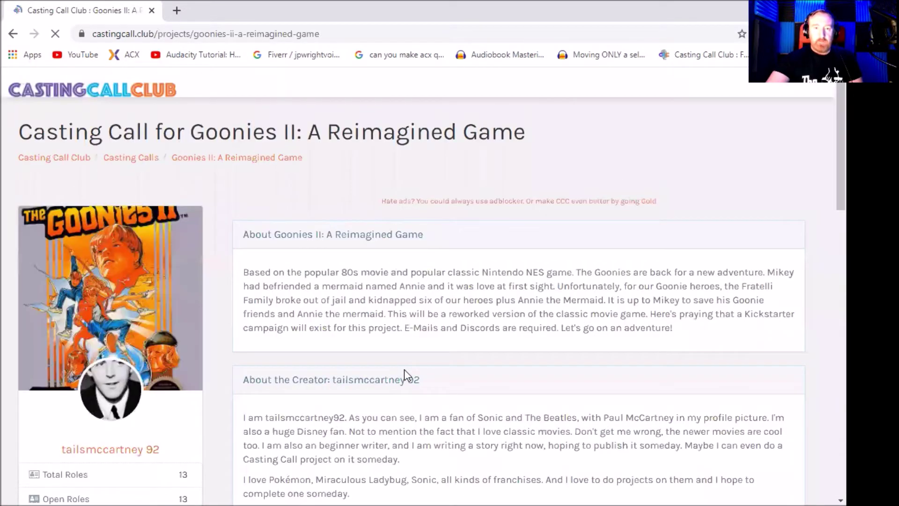
# Step: Scroll through the Goonies II role cards for Mikey, Annie, Mouth, Chunk and Ma Fratelli
pyautogui.scroll(-4, 404, 369)
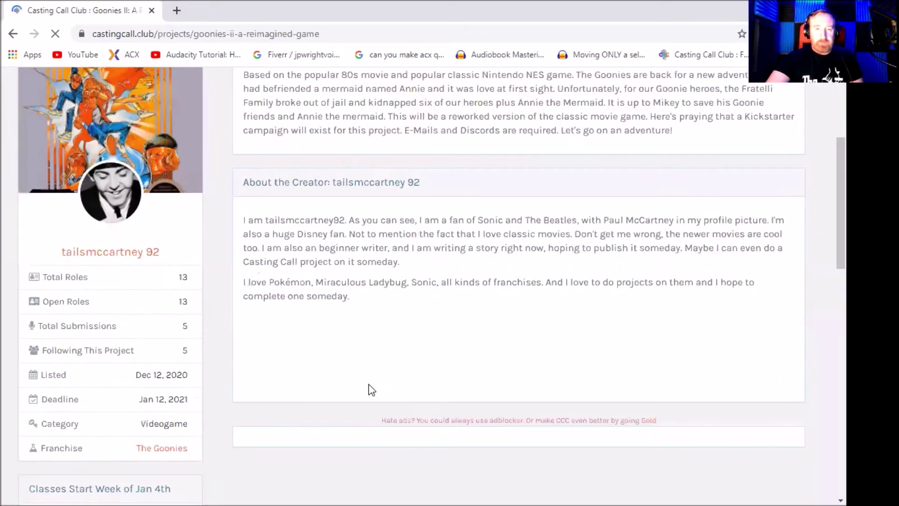
pyautogui.scroll(-7, 369, 307)
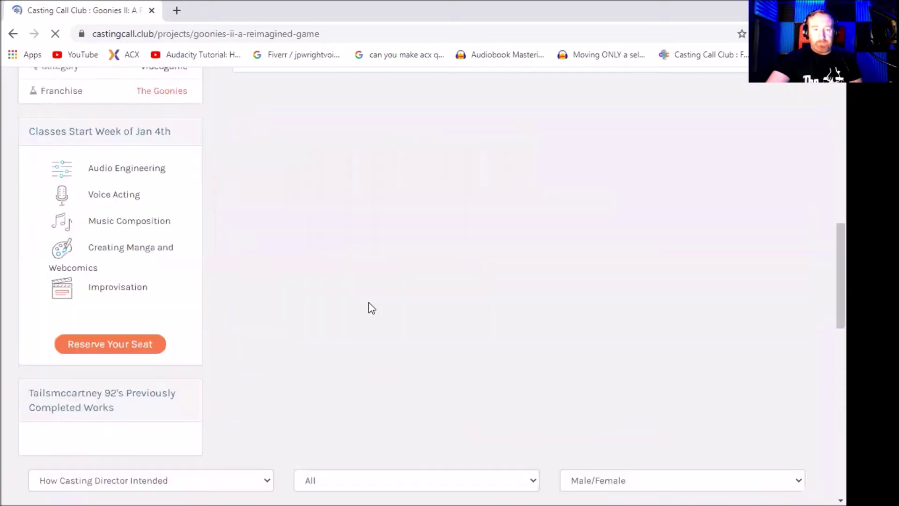
pyautogui.scroll(7, 267, 200)
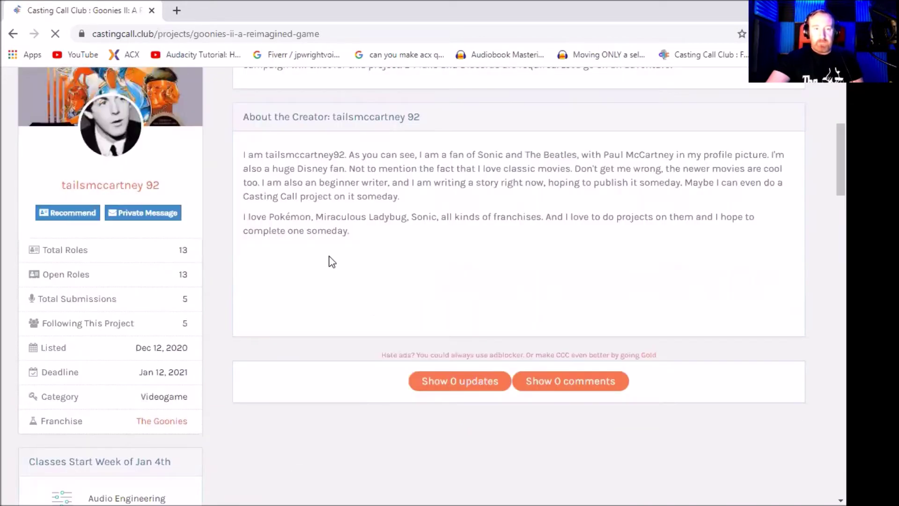
pyautogui.scroll(2, 329, 261)
pyautogui.scroll(3, 328, 206)
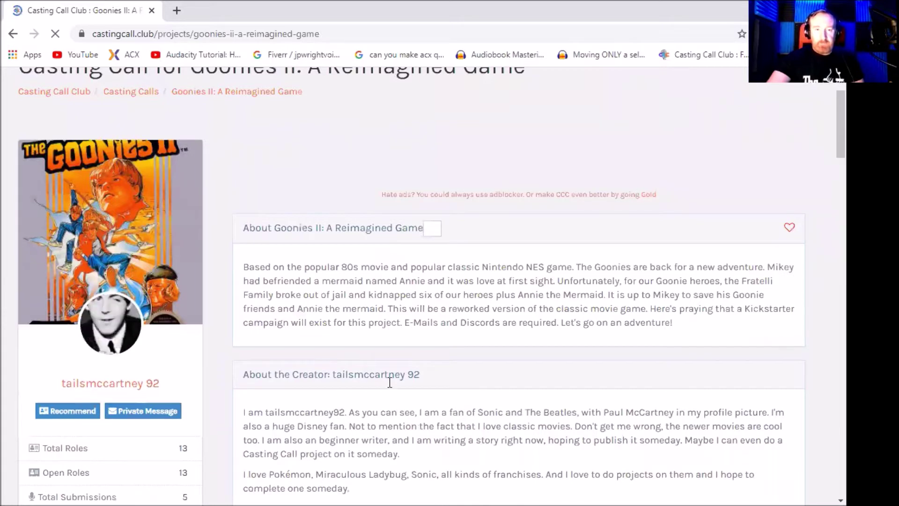
pyautogui.scroll(-10, 397, 376)
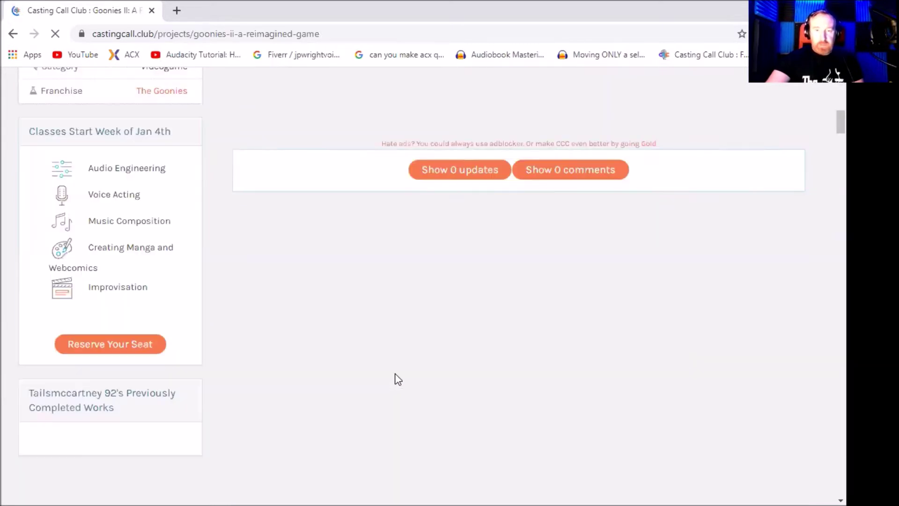
pyautogui.scroll(-7, 395, 371)
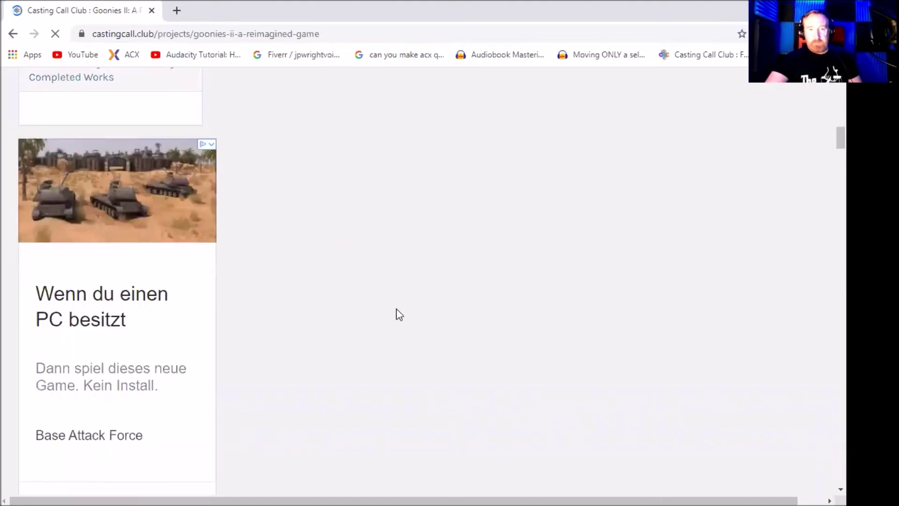
pyautogui.scroll(-4, 399, 313)
pyautogui.scroll(-7, 399, 314)
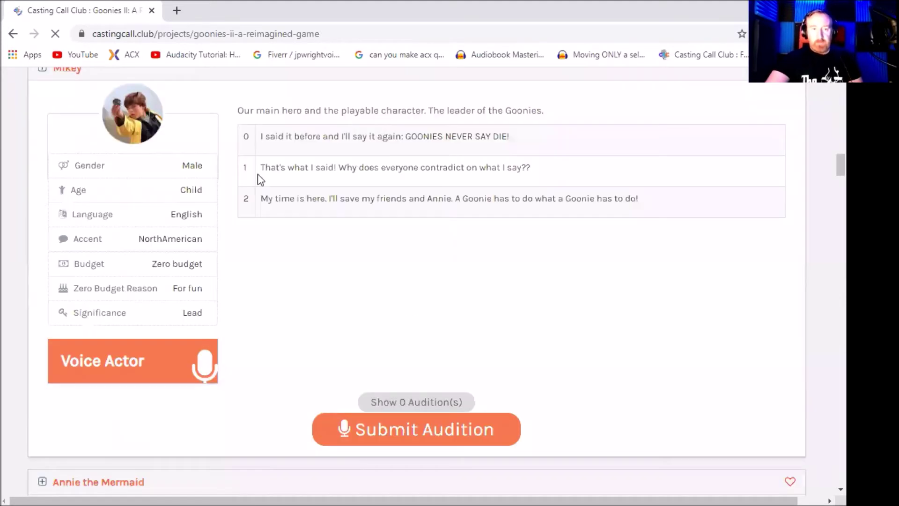
pyautogui.scroll(1, 257, 176)
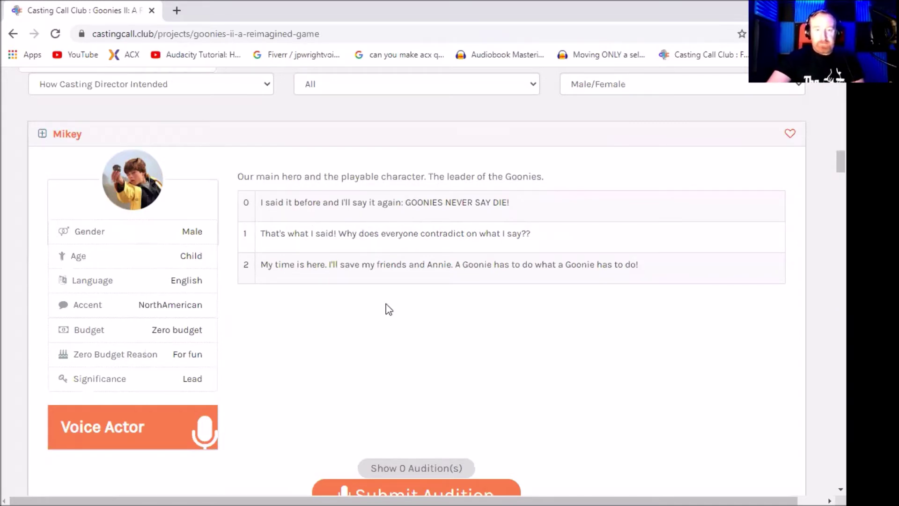
pyautogui.scroll(-3, 383, 304)
pyautogui.scroll(-10, 383, 309)
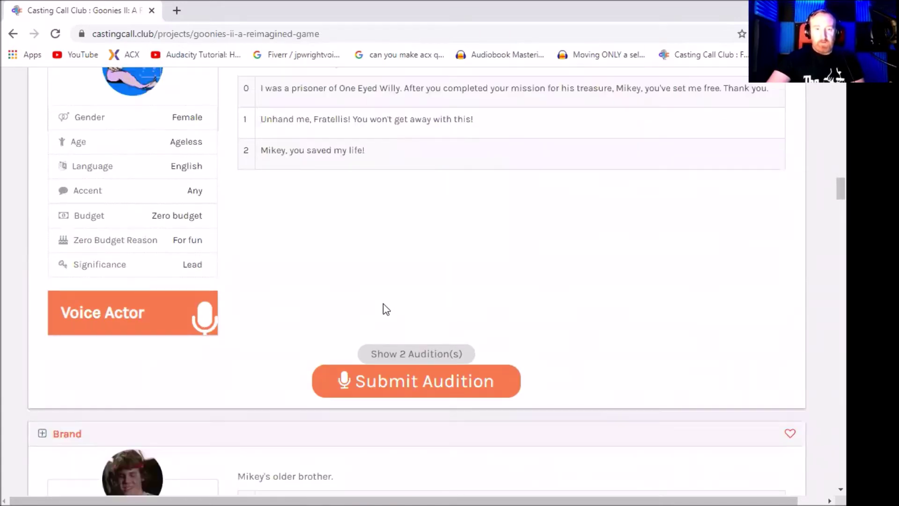
pyautogui.scroll(-10, 383, 304)
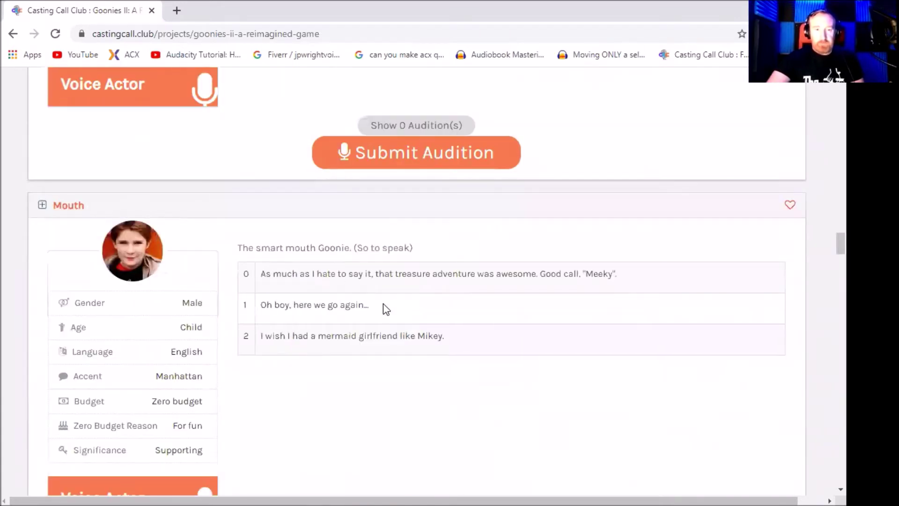
pyautogui.scroll(-3, 383, 305)
pyautogui.scroll(-10, 383, 300)
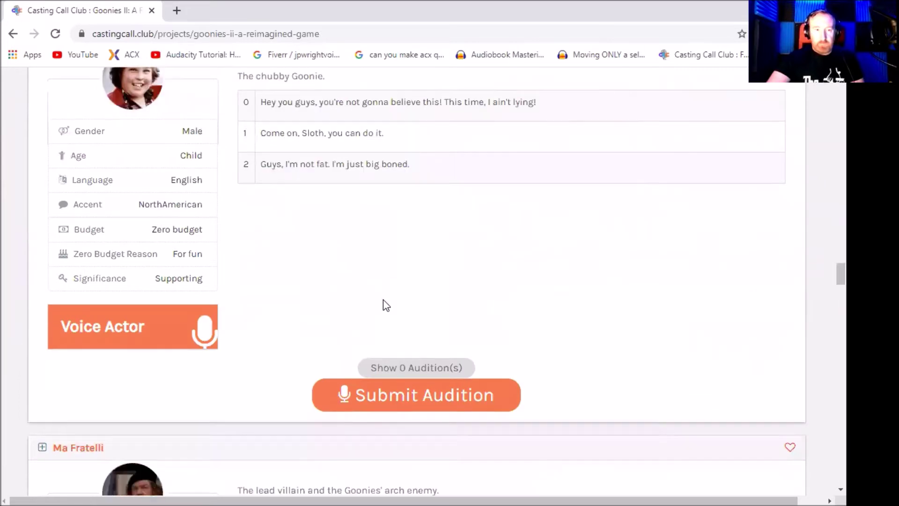
pyautogui.scroll(-8, 385, 305)
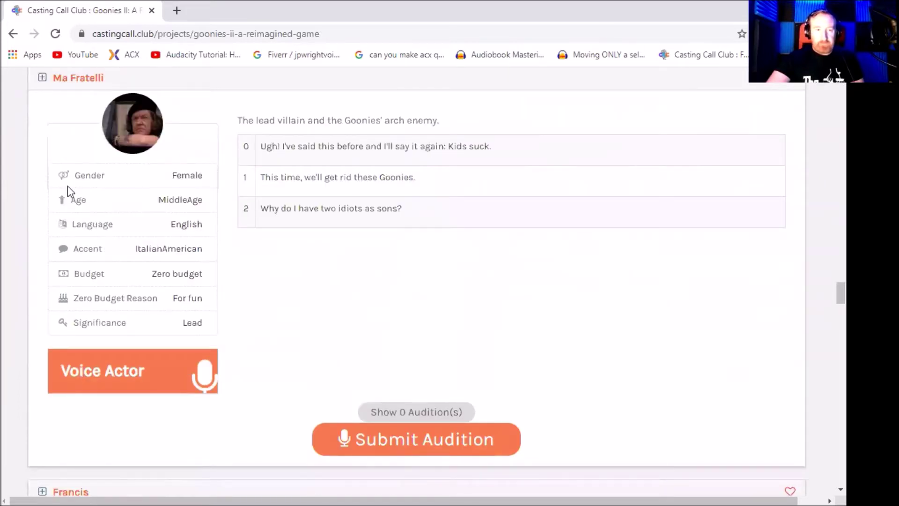
pyautogui.scroll(2, 311, 344)
pyautogui.scroll(-3, 316, 341)
pyautogui.scroll(-7, 323, 342)
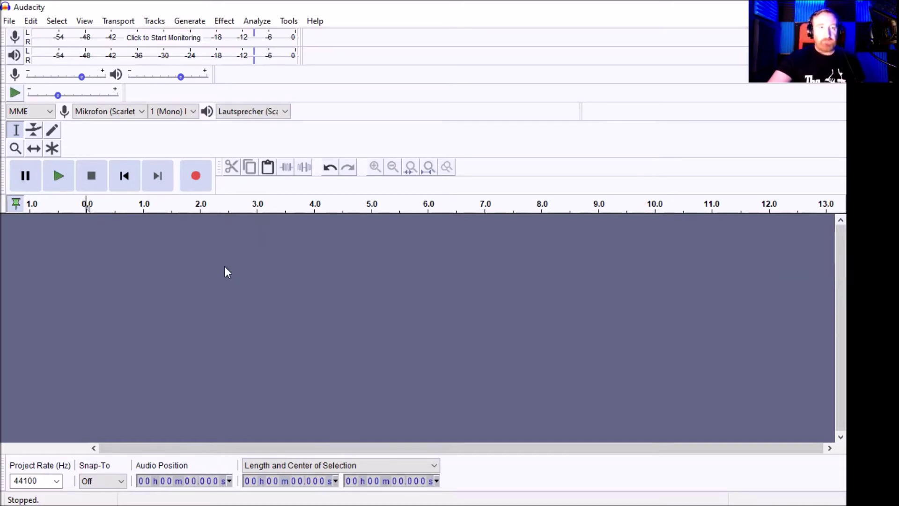
# Step: Record a mono audition take of the lines, then select its silent first 5 seconds
pyautogui.click(195, 175)
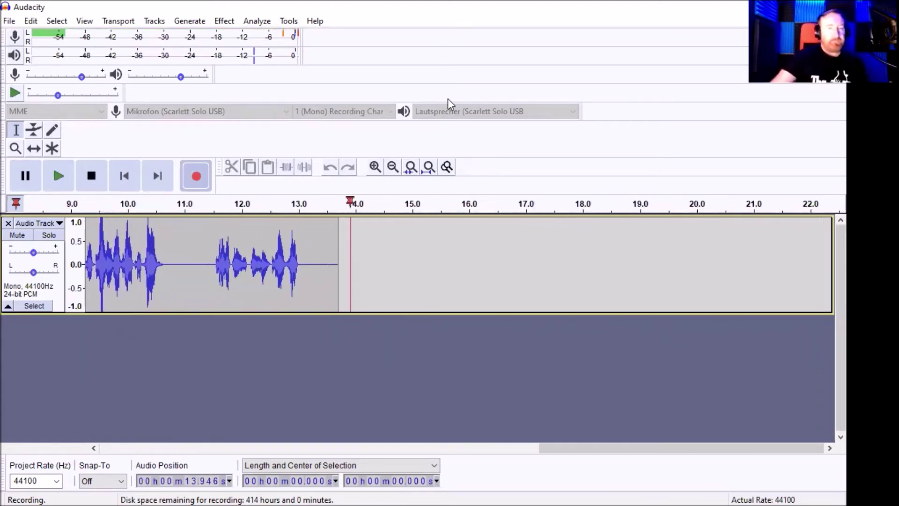
pyautogui.click(92, 175)
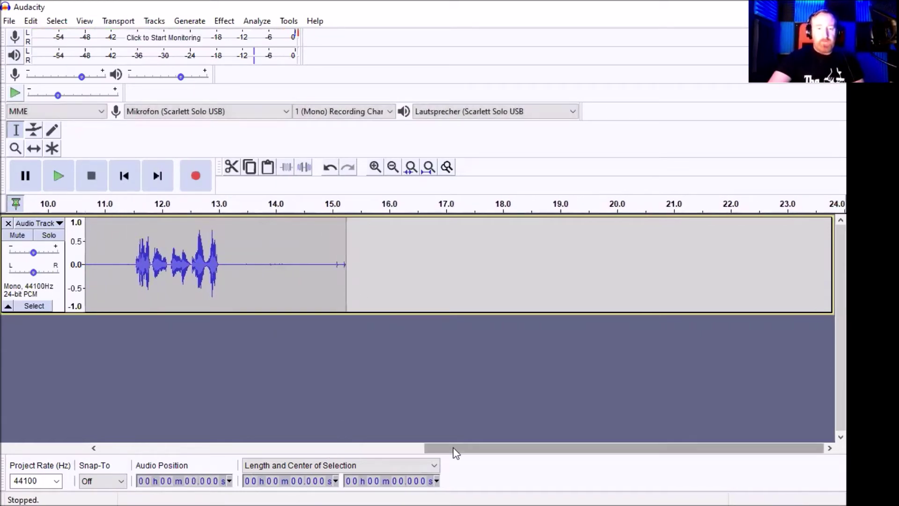
pyautogui.moveTo(414, 443); pyautogui.dragTo(274, 428)
pyautogui.moveTo(190, 428); pyautogui.dragTo(100, 442)
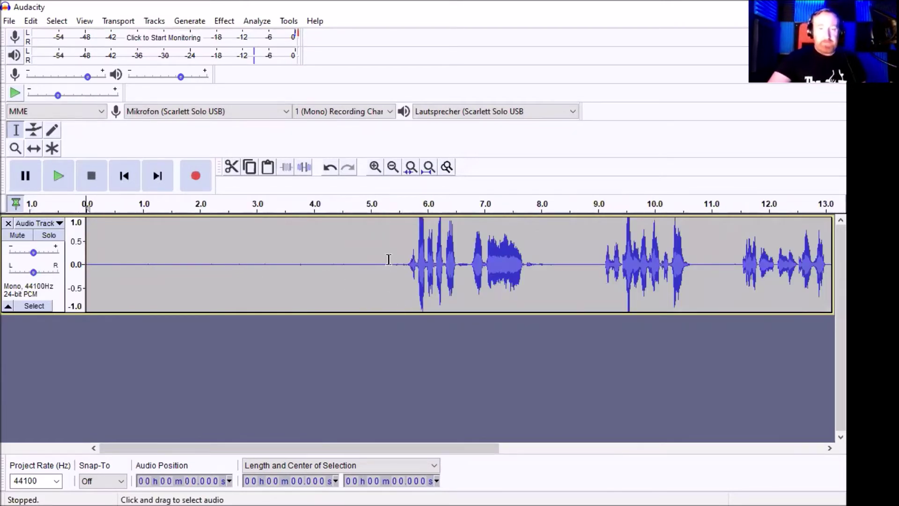
pyautogui.moveTo(382, 247); pyautogui.dragTo(42, 286)
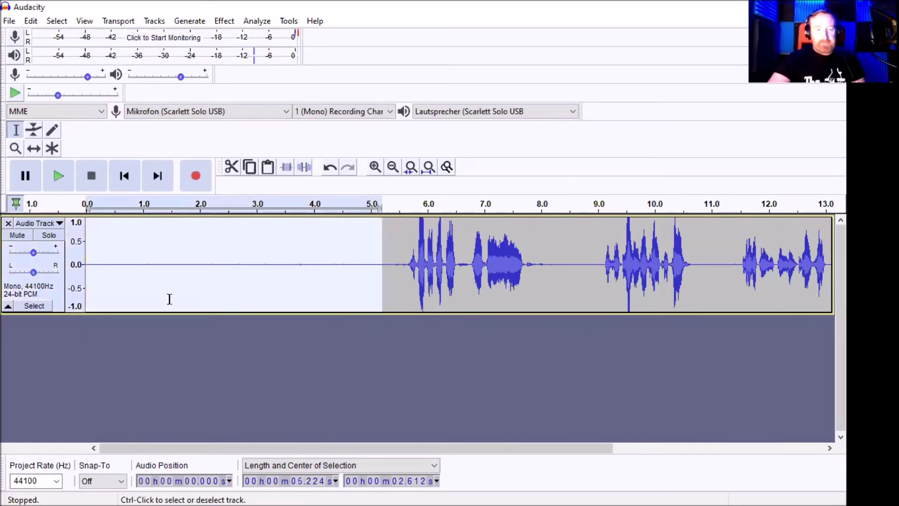
# Step: Capture a Noise Reduction noise profile from the selected leading silence
pyautogui.click(225, 22)
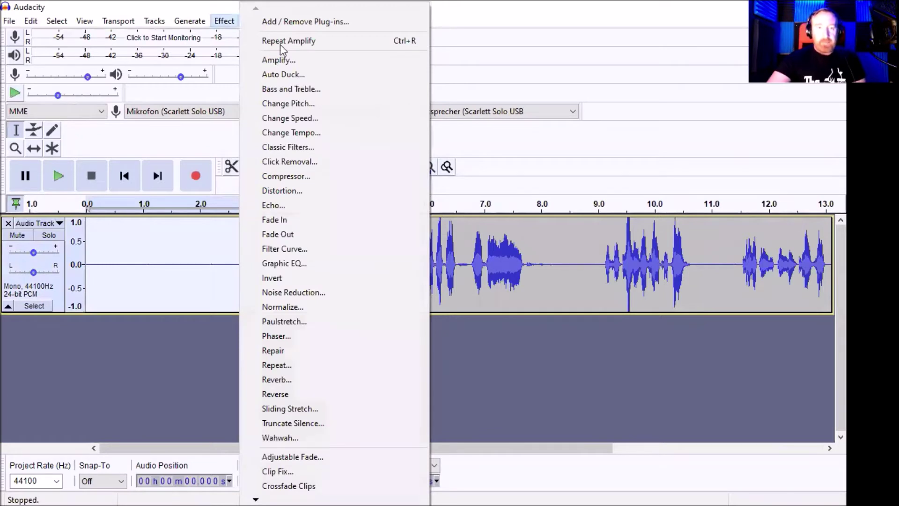
pyautogui.click(307, 291)
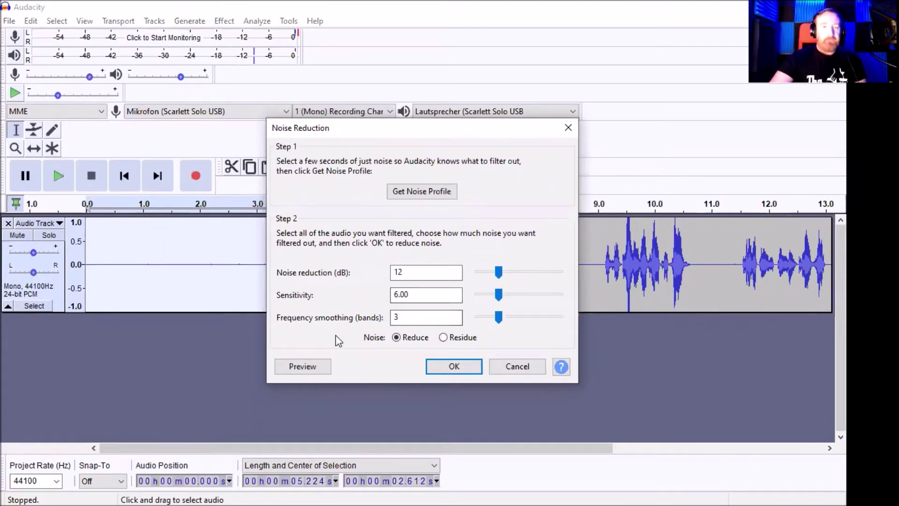
pyautogui.click(424, 193)
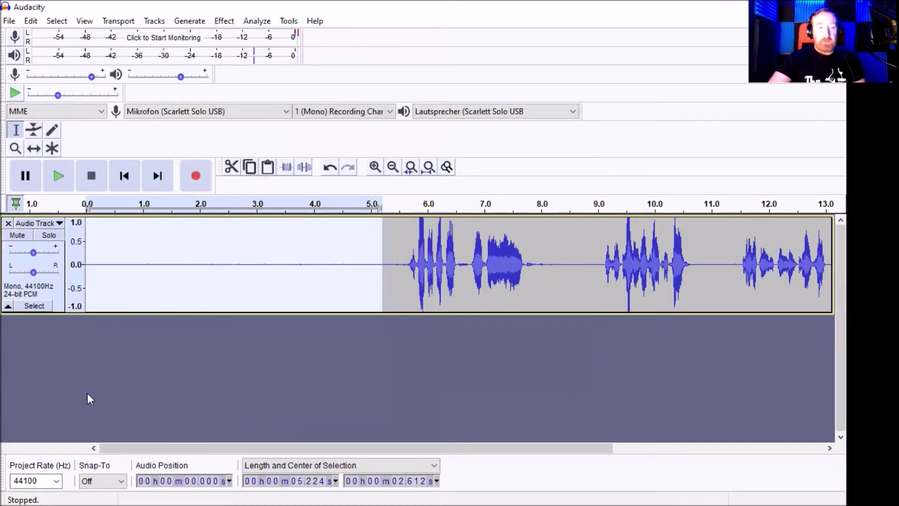
pyautogui.click(30, 305)
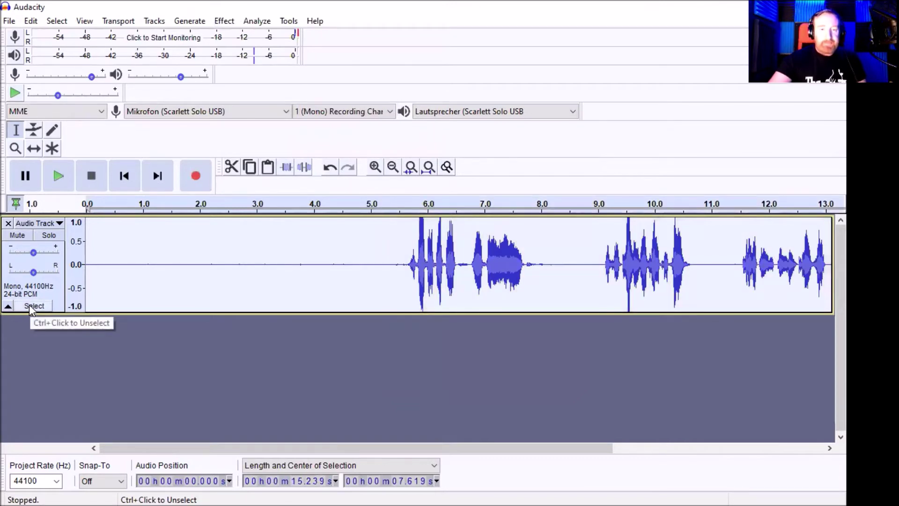
# Step: Apply Noise Reduction to the whole track at 12 dB, 6.00 sensitivity and 3 smoothing bands
pyautogui.click(224, 20)
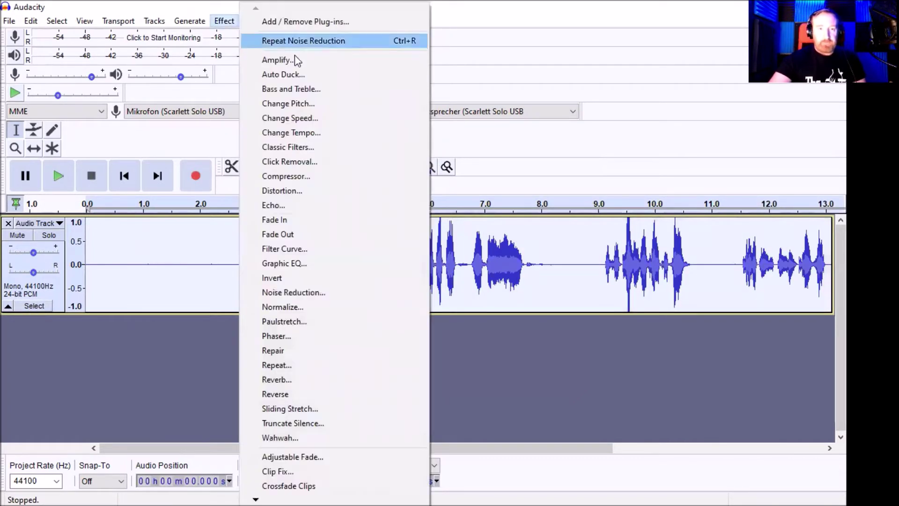
pyautogui.click(297, 292)
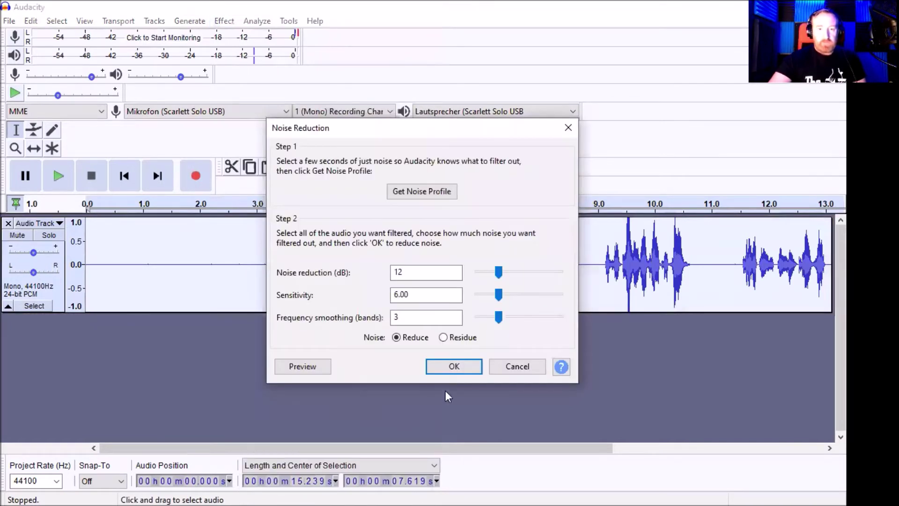
pyautogui.click(443, 366)
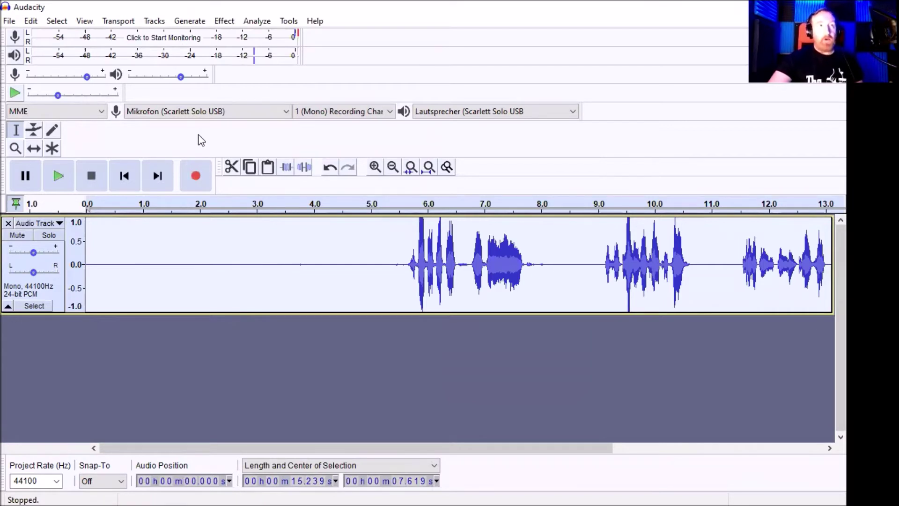
# Step: Compress the track with a -12 dB threshold, -40 dB noise floor and 2:1 ratio
pyautogui.click(225, 22)
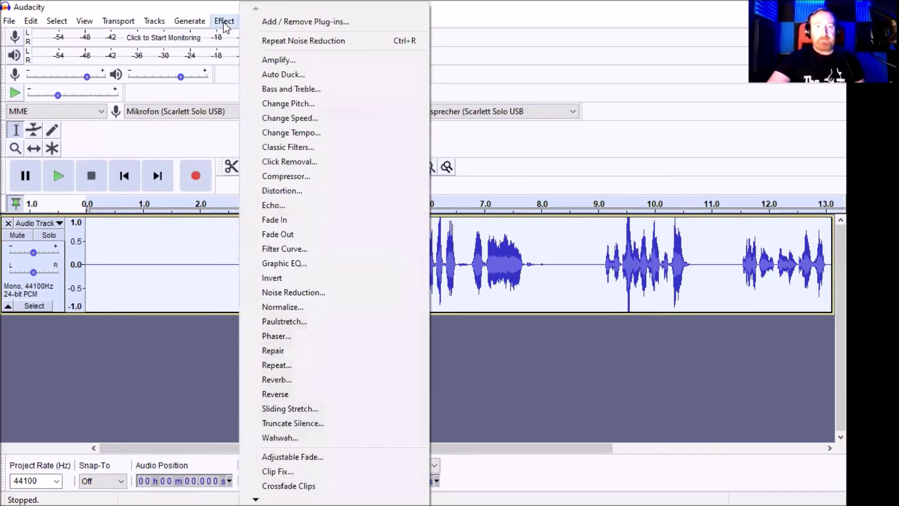
pyautogui.click(294, 173)
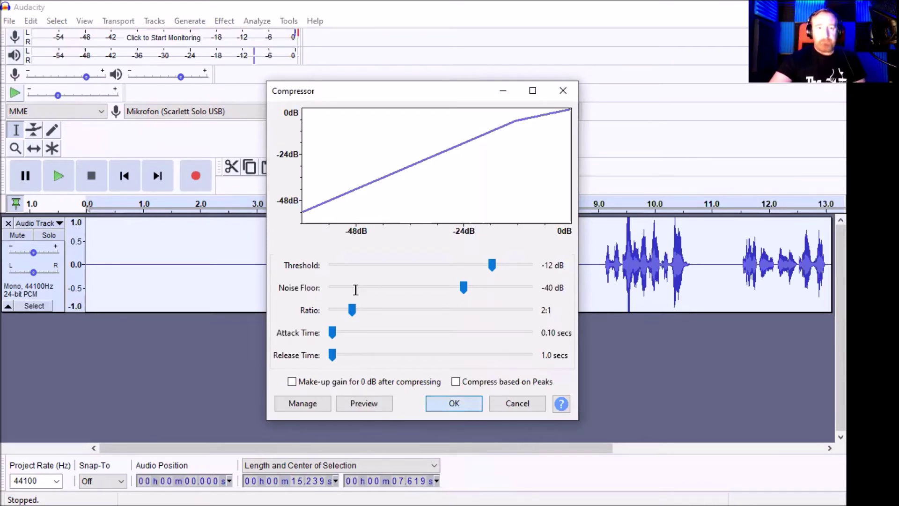
pyautogui.press('Return')
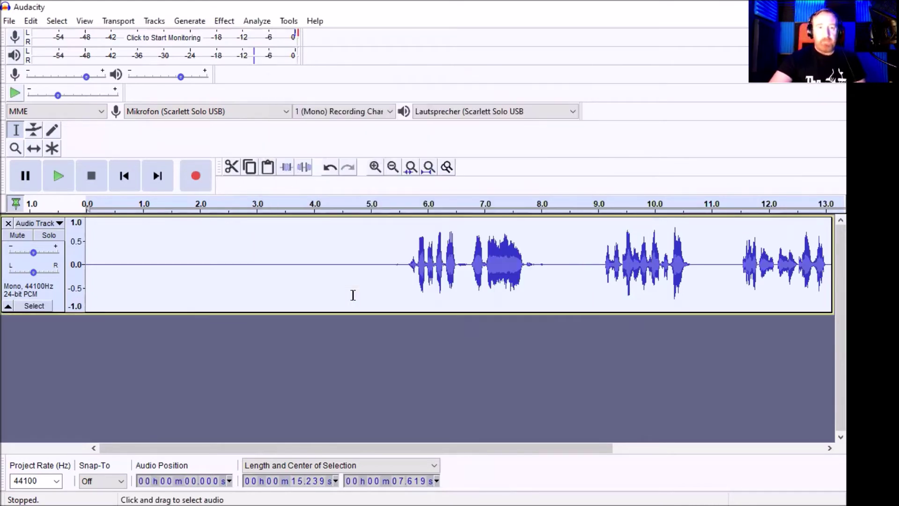
pyautogui.click(225, 21)
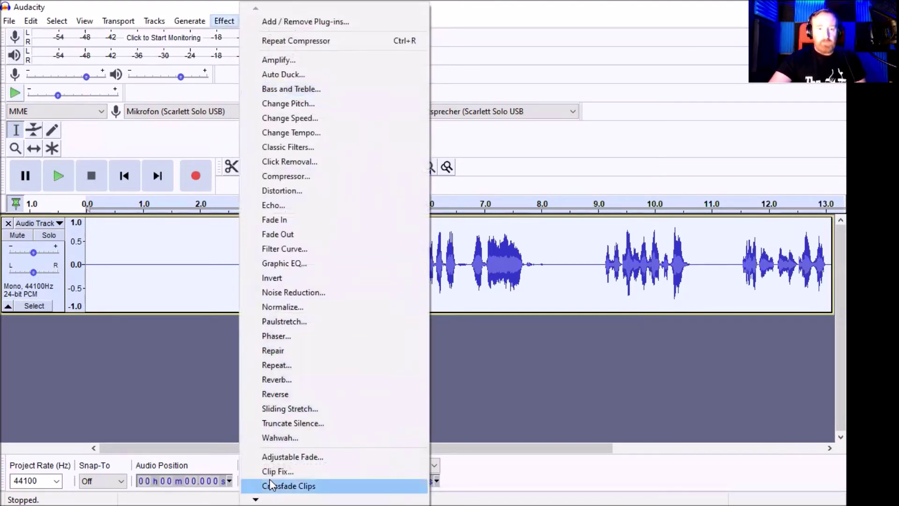
# Step: Apply a Soft Limit limiter at -3.50 dB with 10 ms hold and no make-up gain
pyautogui.moveTo(257, 491)
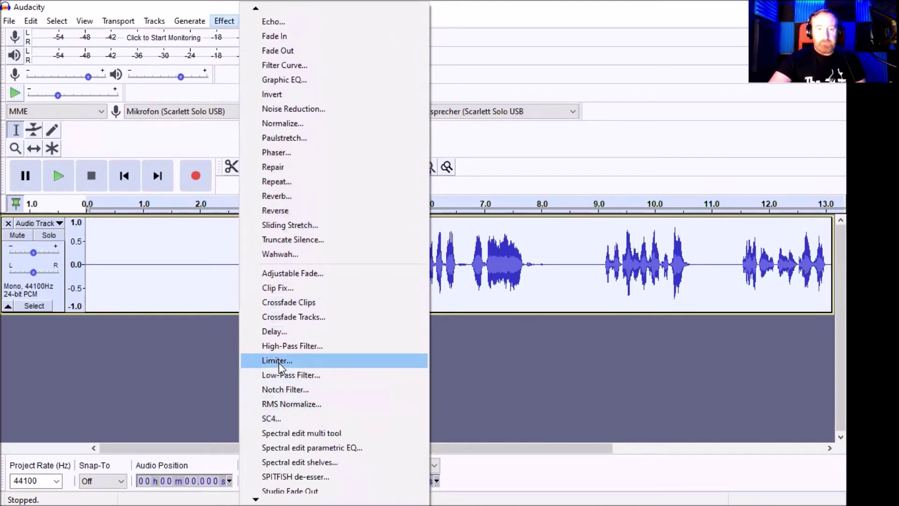
pyautogui.click(279, 361)
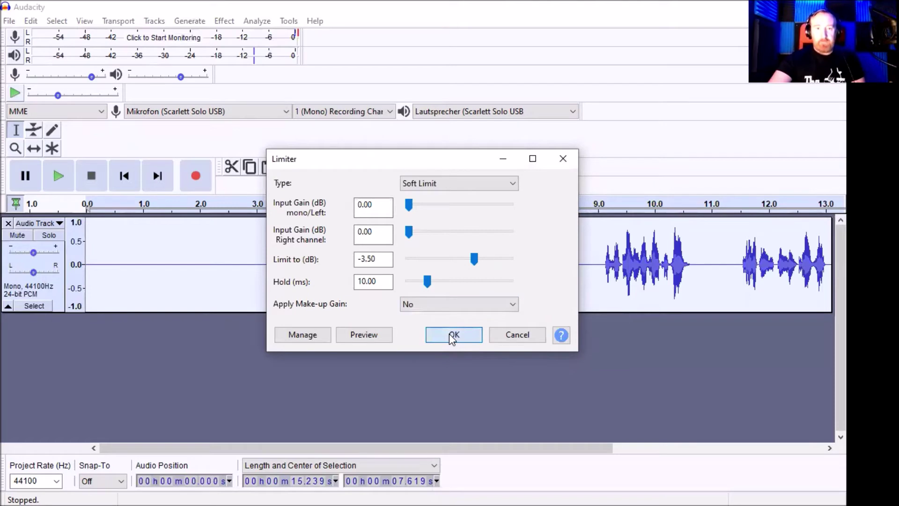
pyautogui.press('Return')
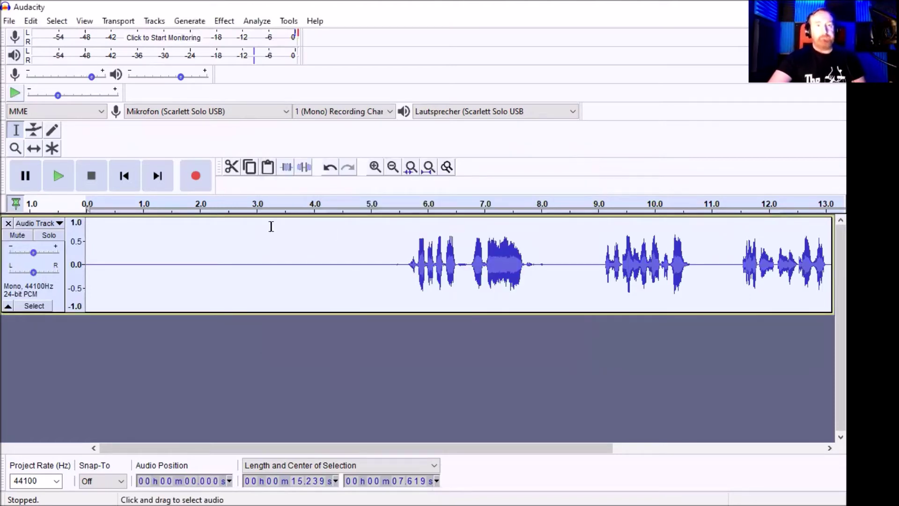
# Step: Apply the Treble Boost factory preset with the Filter Curve EQ
pyautogui.click(224, 20)
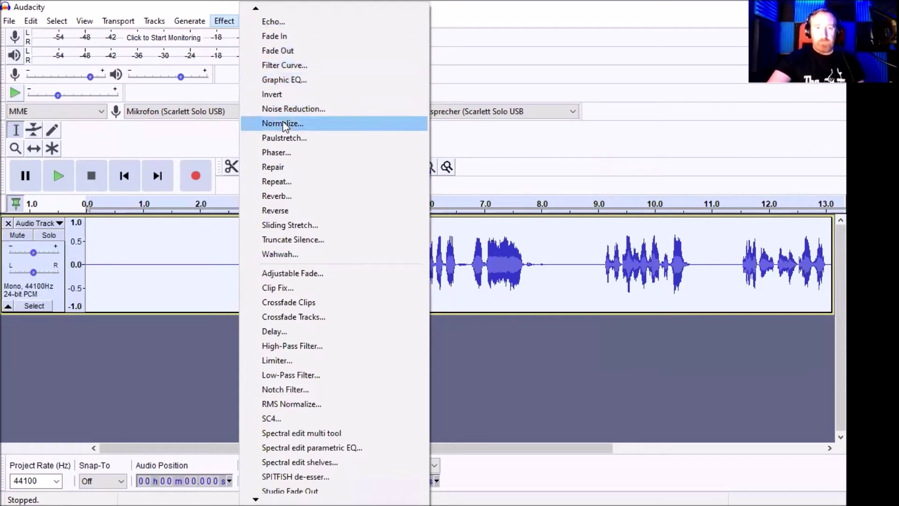
pyautogui.click(290, 65)
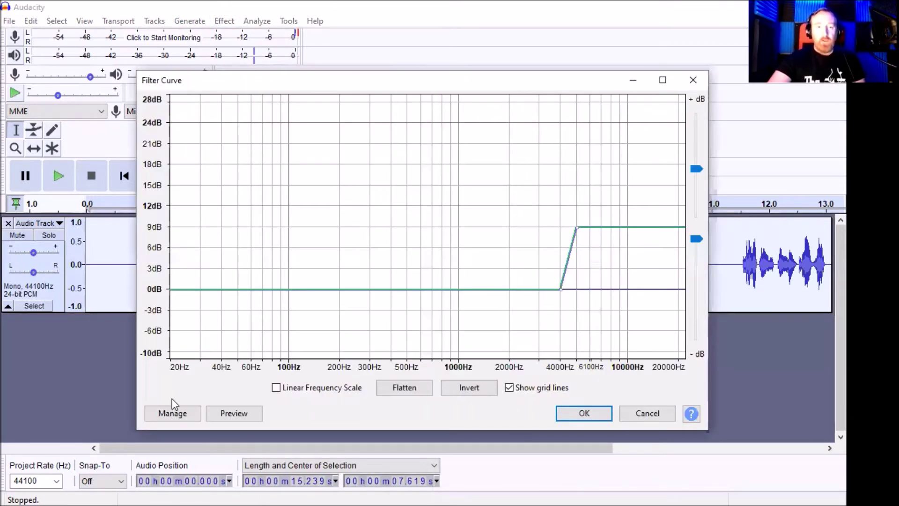
pyautogui.click(173, 412)
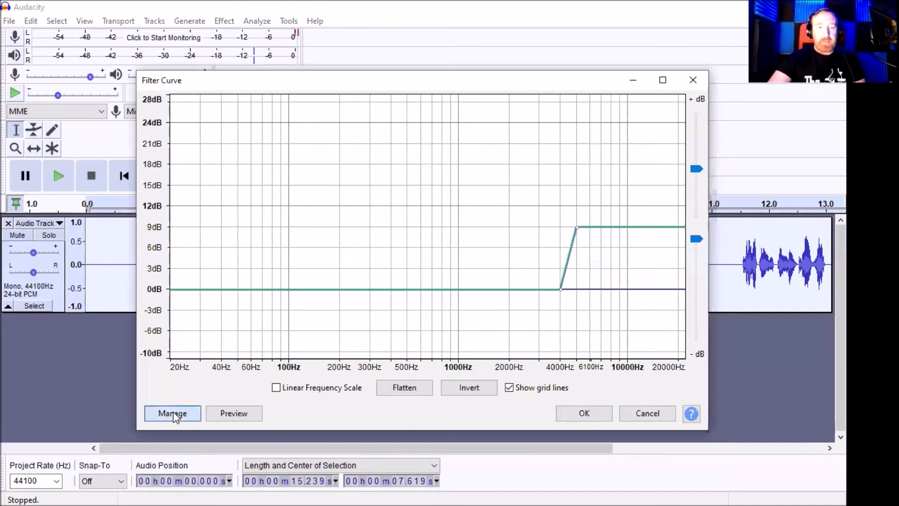
pyautogui.moveTo(198, 346)
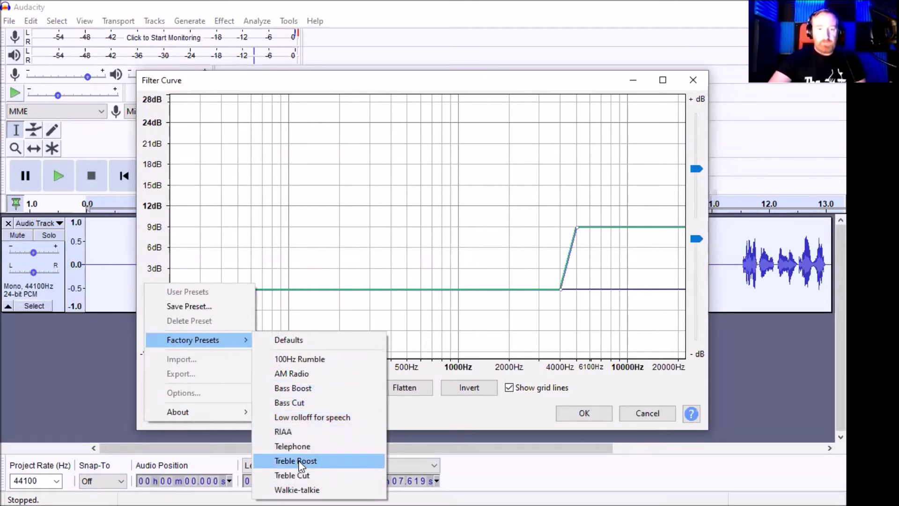
pyautogui.click(296, 461)
pyautogui.click(584, 414)
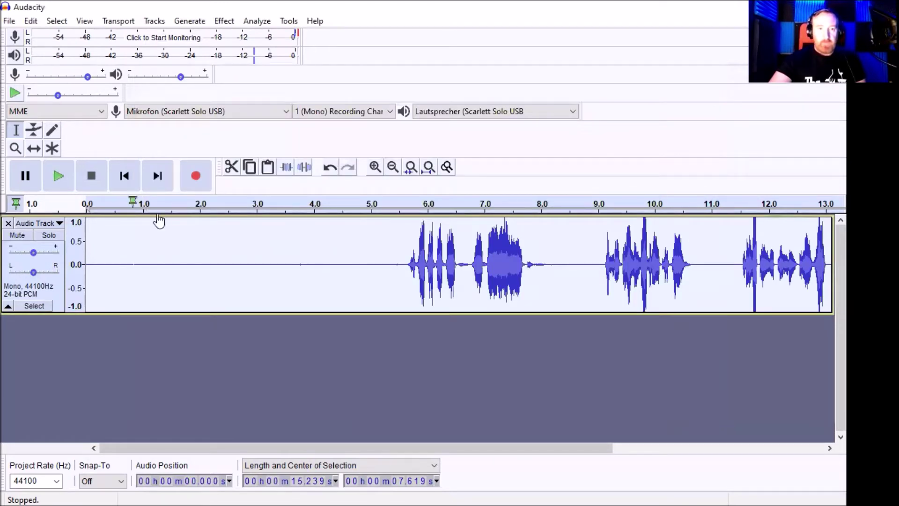
# Step: Load the Bass Boost preset in Filter Curve, then close the window
pyautogui.click(224, 20)
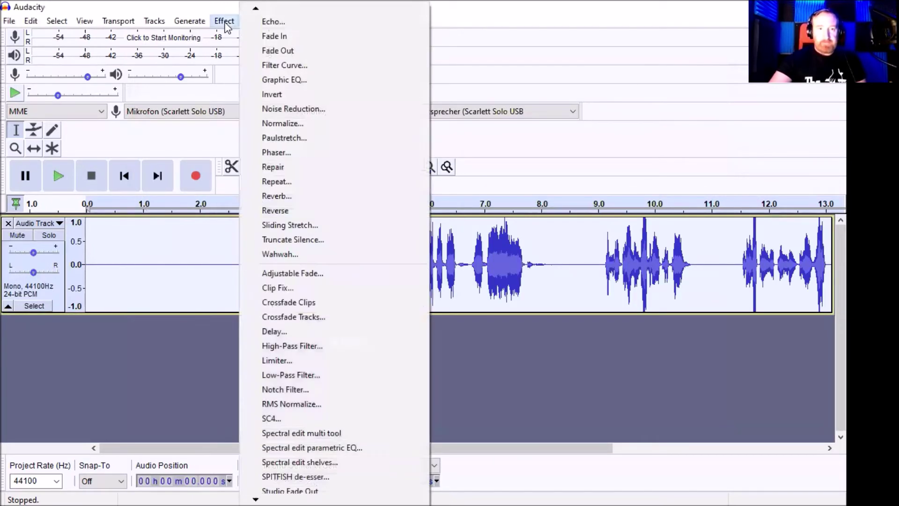
pyautogui.click(287, 68)
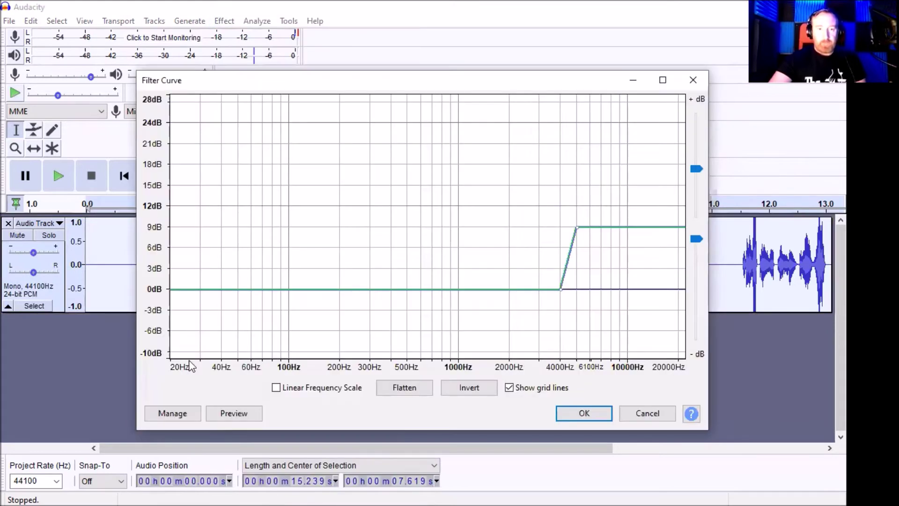
pyautogui.click(171, 413)
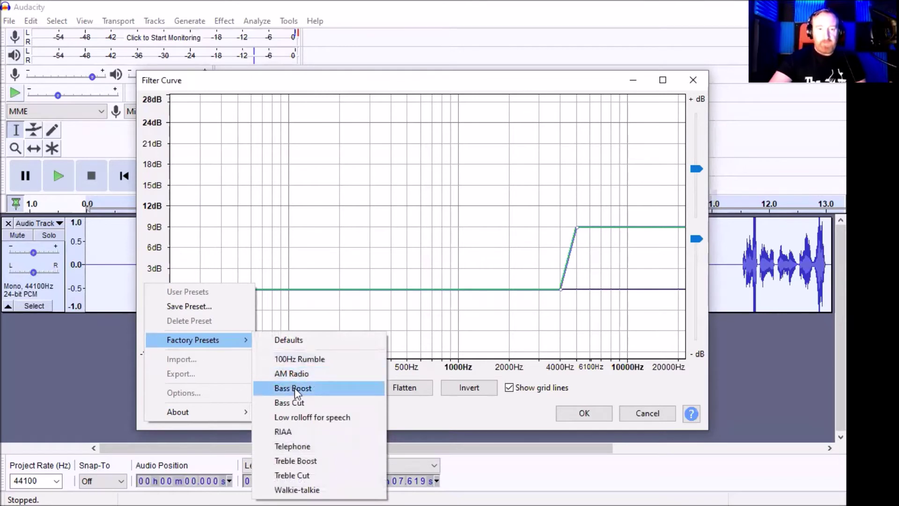
pyautogui.click(294, 389)
pyautogui.click(564, 414)
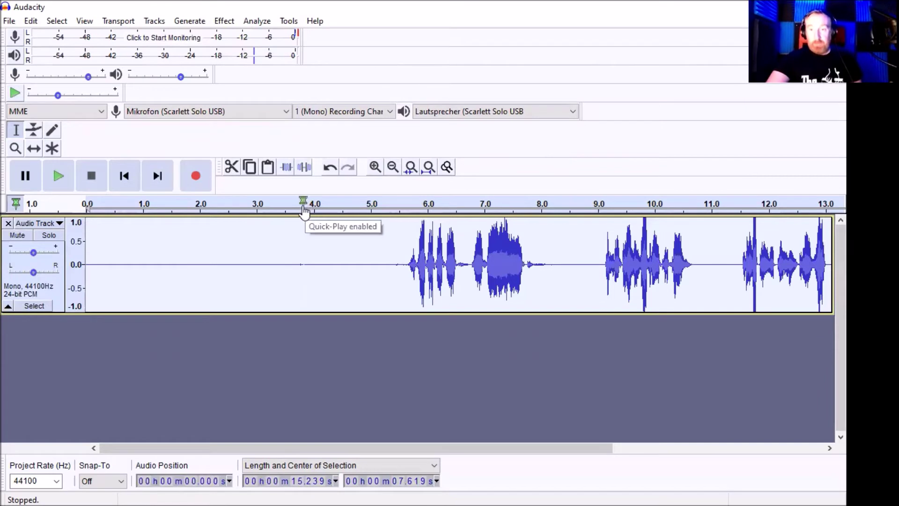
# Step: Normalize the take to a -1.0 dB peak with DC offset removal, then select the silent first 5.56 s
pyautogui.click(224, 21)
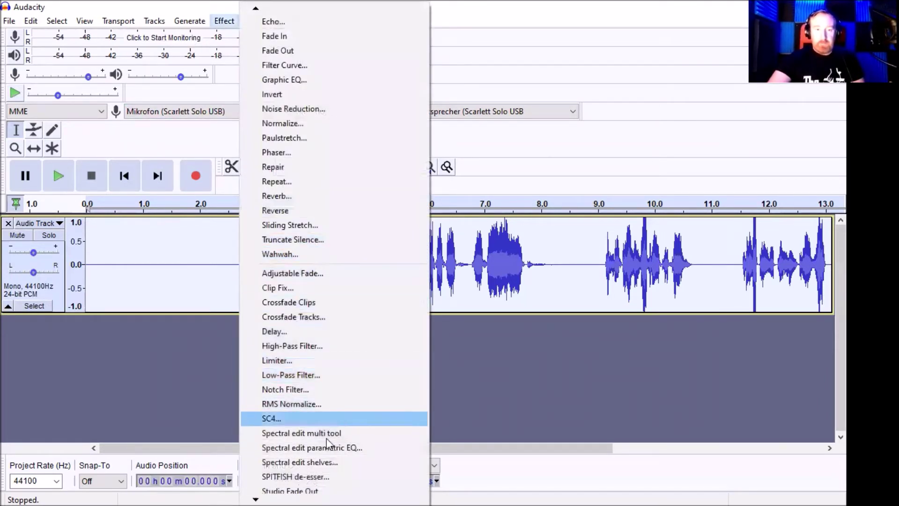
pyautogui.click(293, 125)
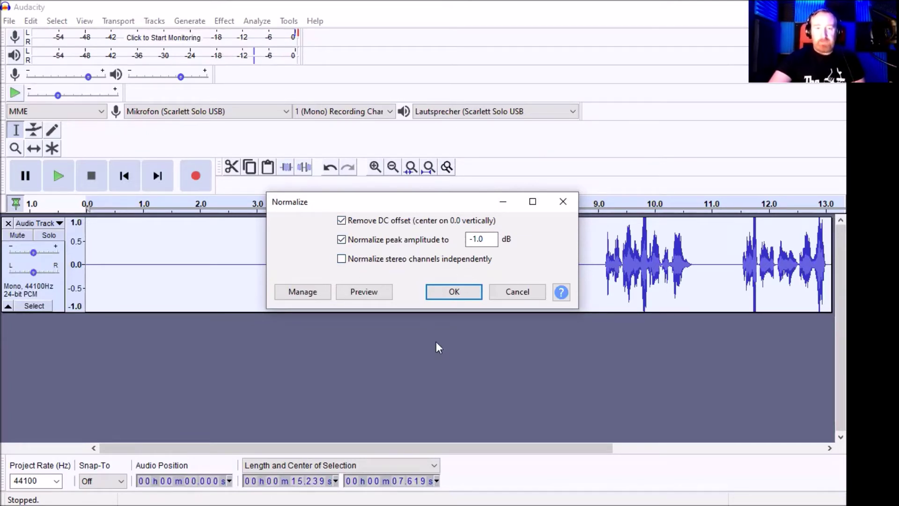
pyautogui.click(454, 293)
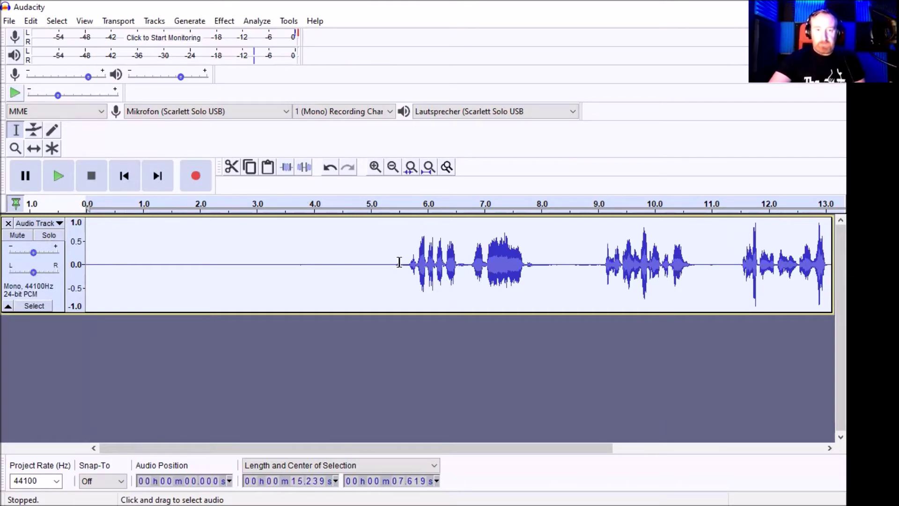
pyautogui.moveTo(401, 262); pyautogui.dragTo(52, 255)
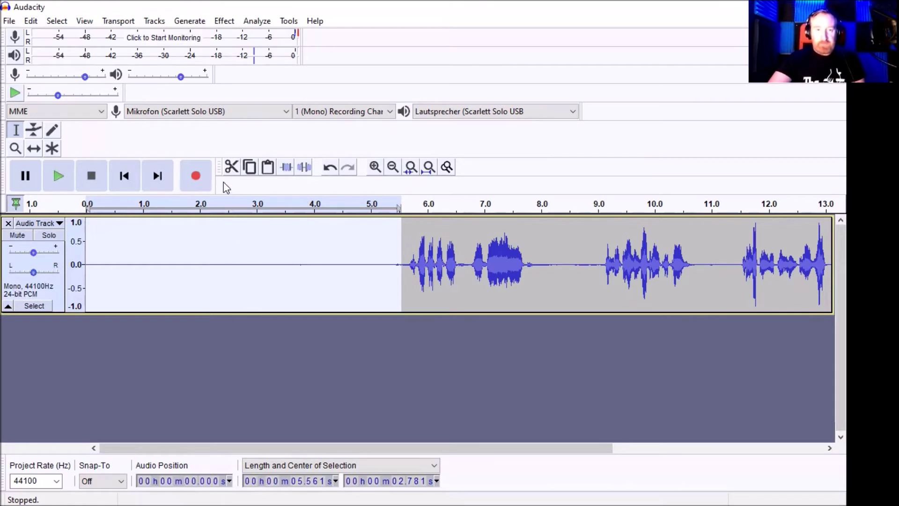
# Step: Cut the silent lead-in and switch the track to a Waveform (dB) display
pyautogui.click(231, 169)
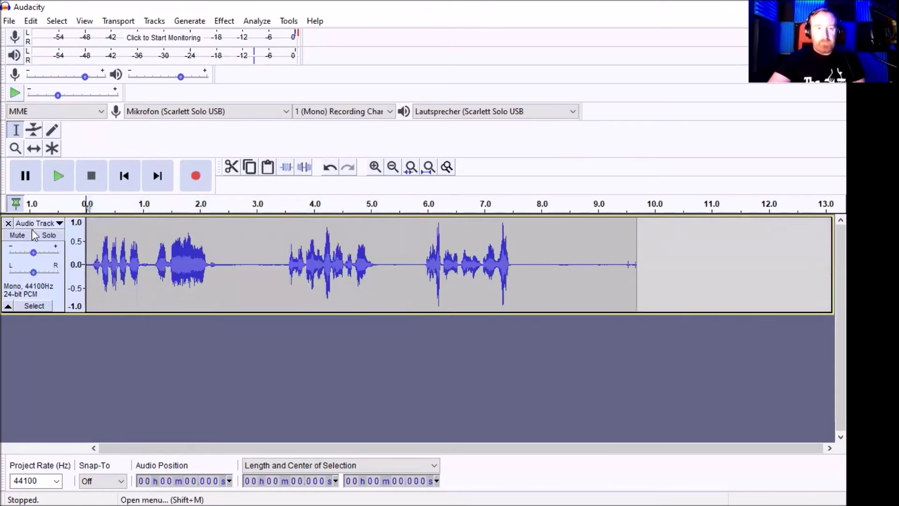
pyautogui.click(60, 224)
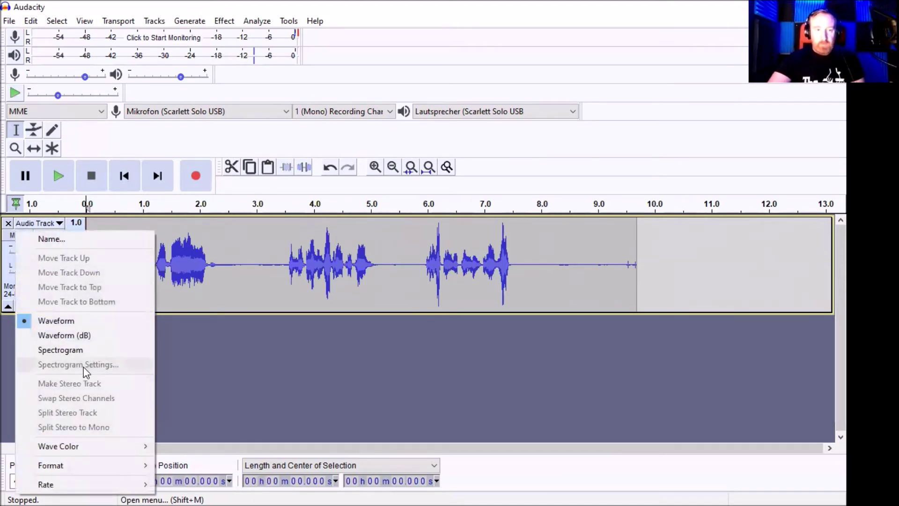
pyautogui.click(80, 335)
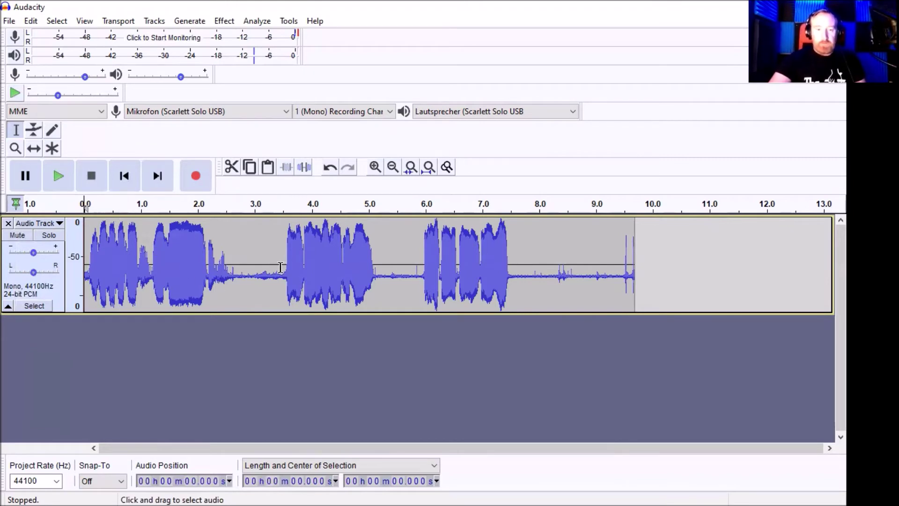
# Step: Zoom in on the start, make the track taller, and select the noisy pause from 2.15 to 3.55 s
pyautogui.click(375, 167)
pyautogui.click(263, 305)
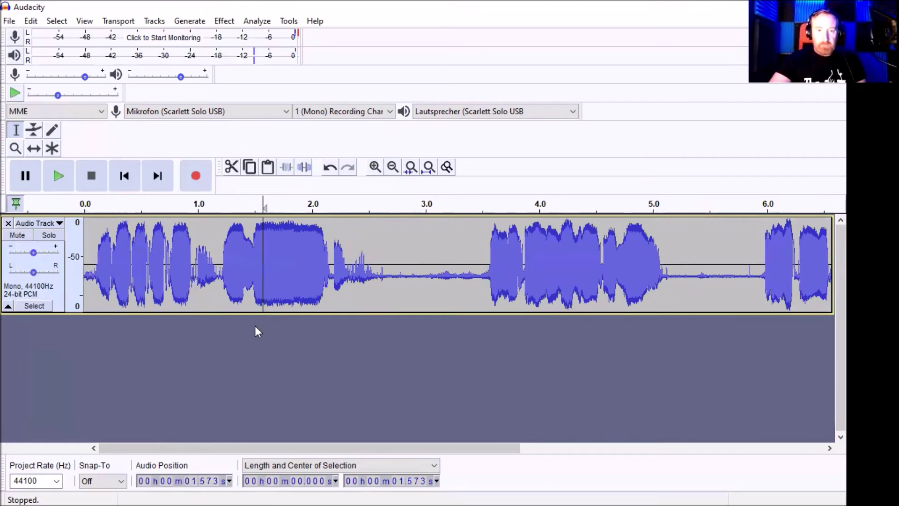
pyautogui.moveTo(222, 316); pyautogui.dragTo(224, 337)
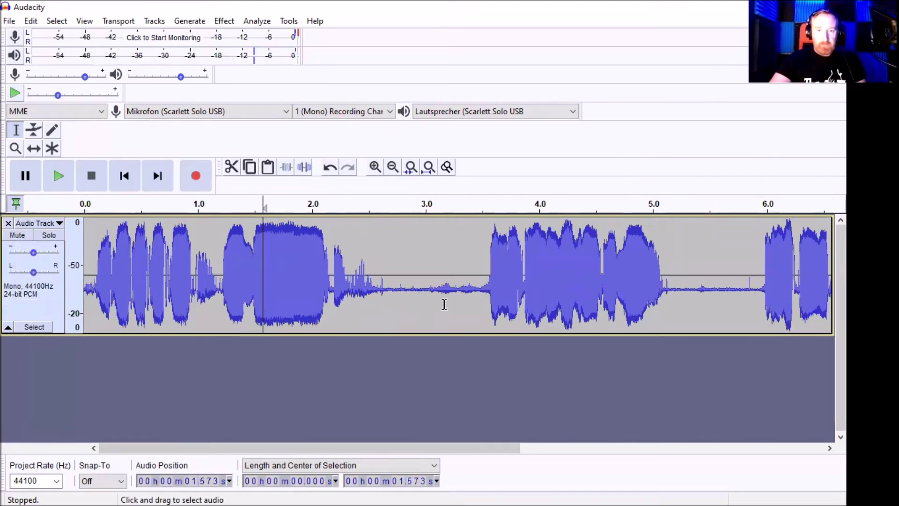
pyautogui.moveTo(487, 282); pyautogui.dragTo(327, 297)
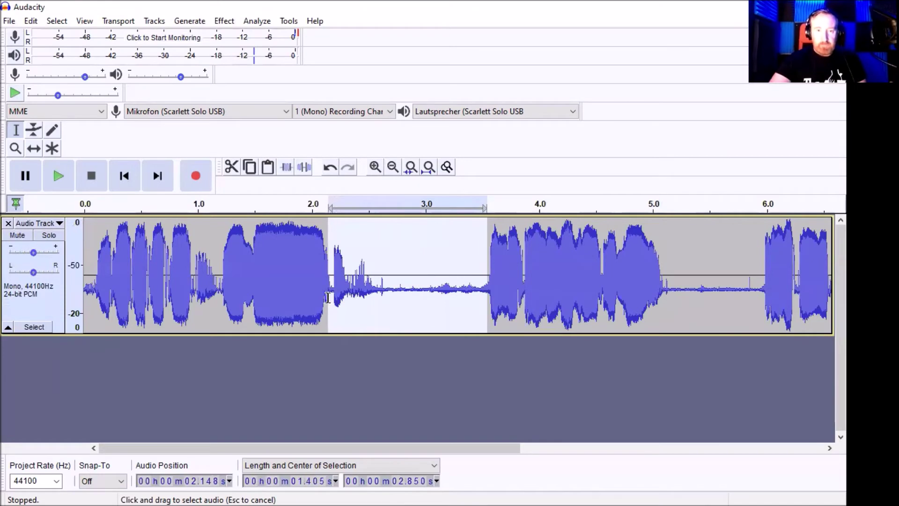
# Step: Apply Amplify at -37.1 dB to the selected pause to silence its background noise
pyautogui.click(237, 22)
pyautogui.moveTo(256, 8)
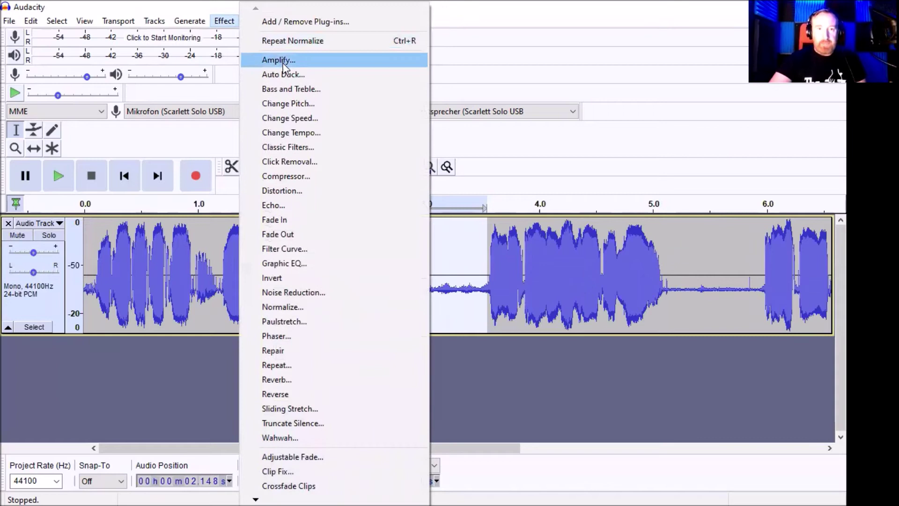
pyautogui.click(283, 62)
pyautogui.click(476, 236)
pyautogui.moveTo(407, 232); pyautogui.dragTo(315, 236)
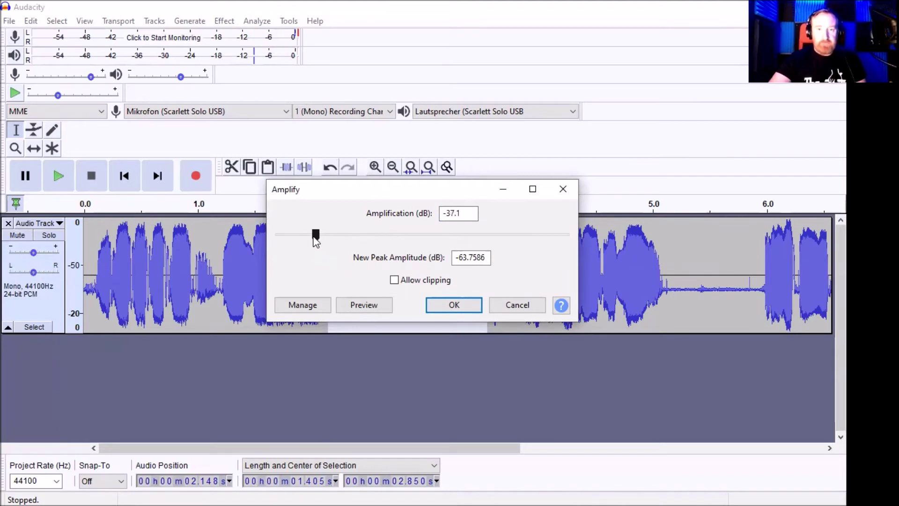
pyautogui.click(446, 306)
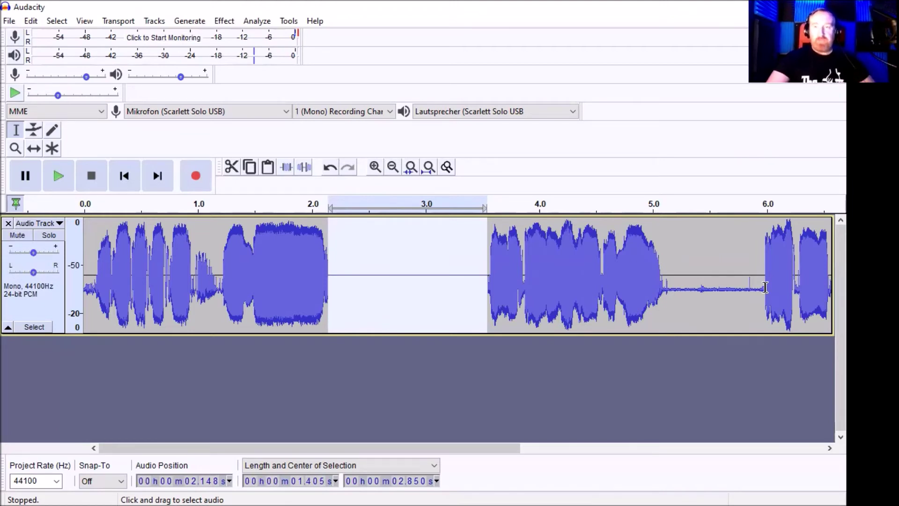
# Step: Repeat the amplify cut on the pause around 5.1–6.0 s and on the short gap near 1 s
pyautogui.moveTo(765, 287); pyautogui.dragTo(663, 310)
pyautogui.click(221, 22)
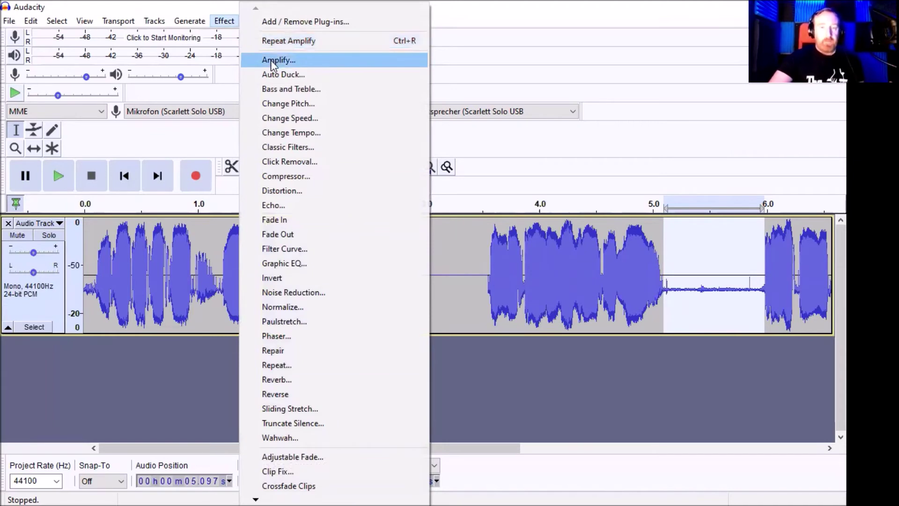
pyautogui.click(286, 43)
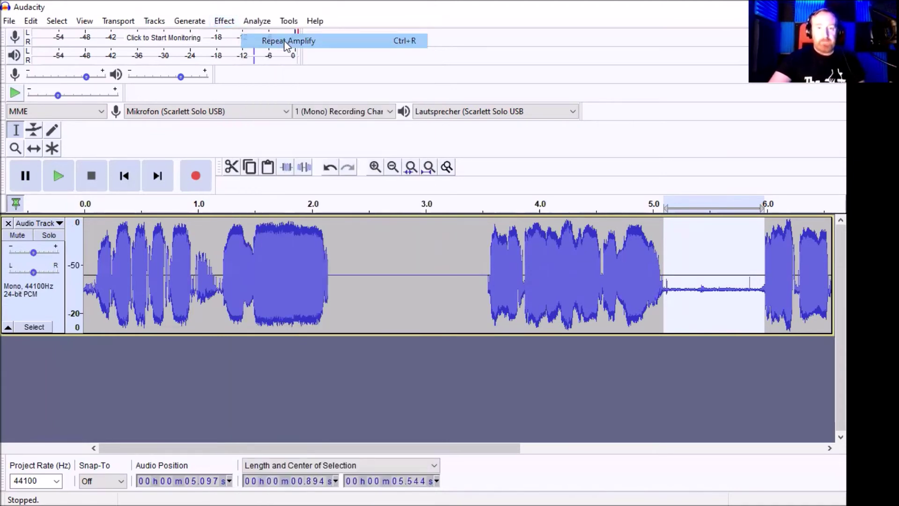
pyautogui.moveTo(344, 262); pyautogui.dragTo(83, 281)
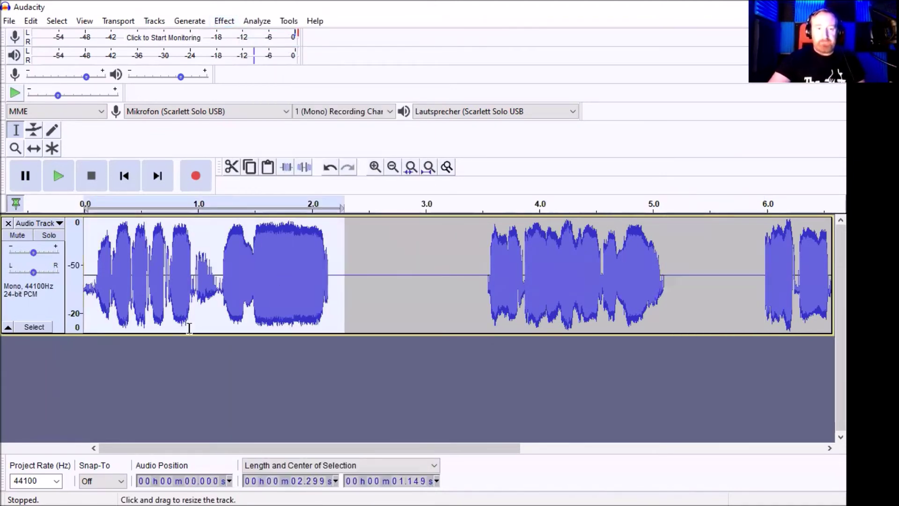
pyautogui.moveTo(222, 292); pyautogui.dragTo(193, 290)
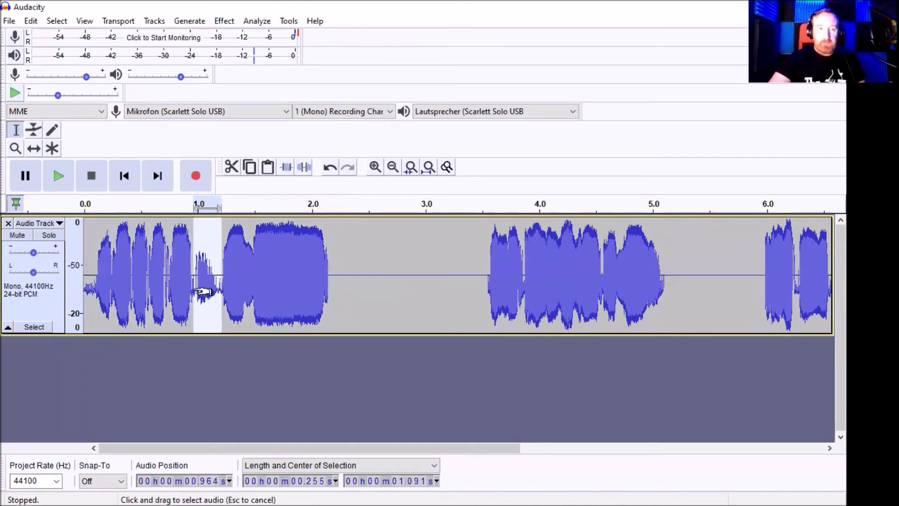
pyautogui.click(225, 21)
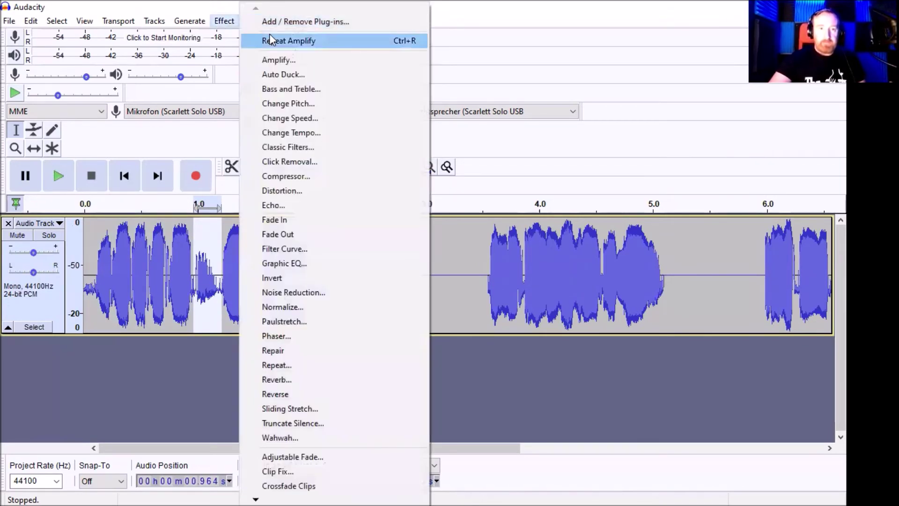
pyautogui.click(270, 40)
# Step: Silence the brief noise at the very start and the noisy stretch after 2.84 s with Repeat Amplify
pyautogui.moveTo(99, 281); pyautogui.dragTo(84, 281)
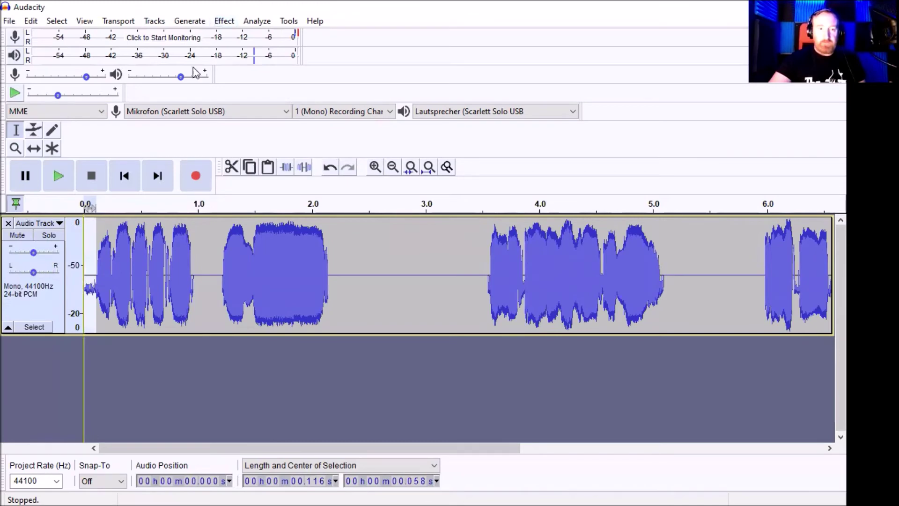
pyautogui.click(224, 21)
pyautogui.click(272, 40)
pyautogui.moveTo(407, 281); pyautogui.dragTo(782, 281)
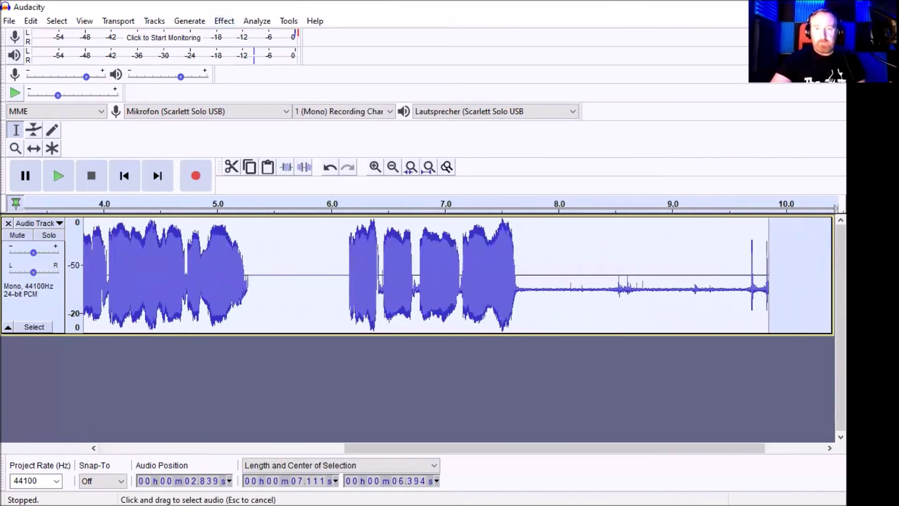
pyautogui.moveTo(712, 290); pyautogui.dragTo(436, 295)
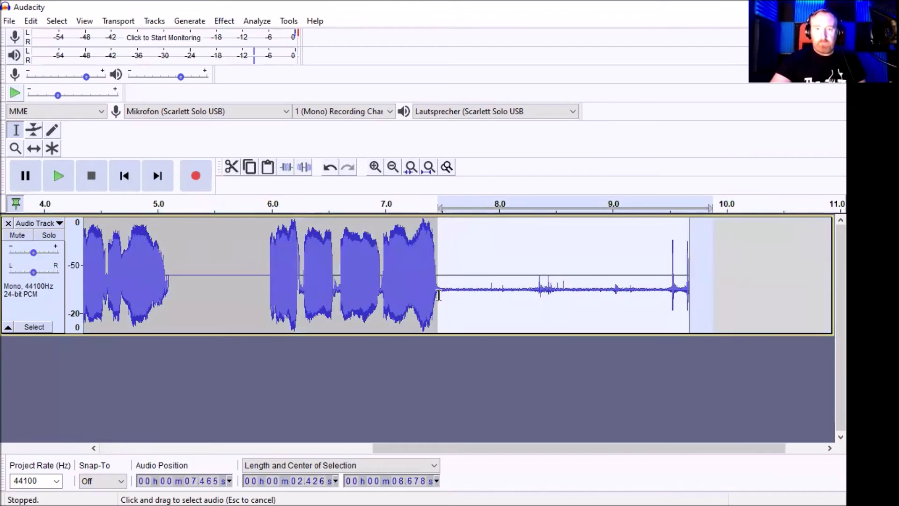
pyautogui.click(230, 24)
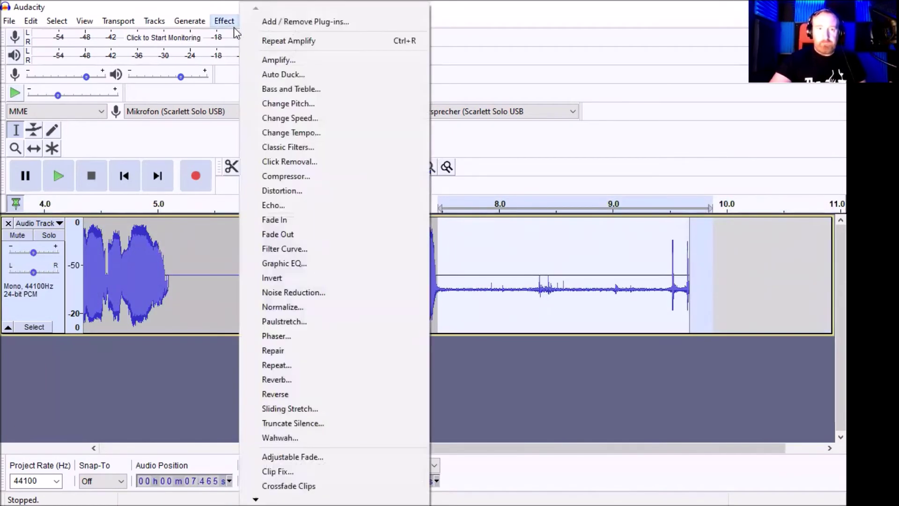
pyautogui.click(268, 42)
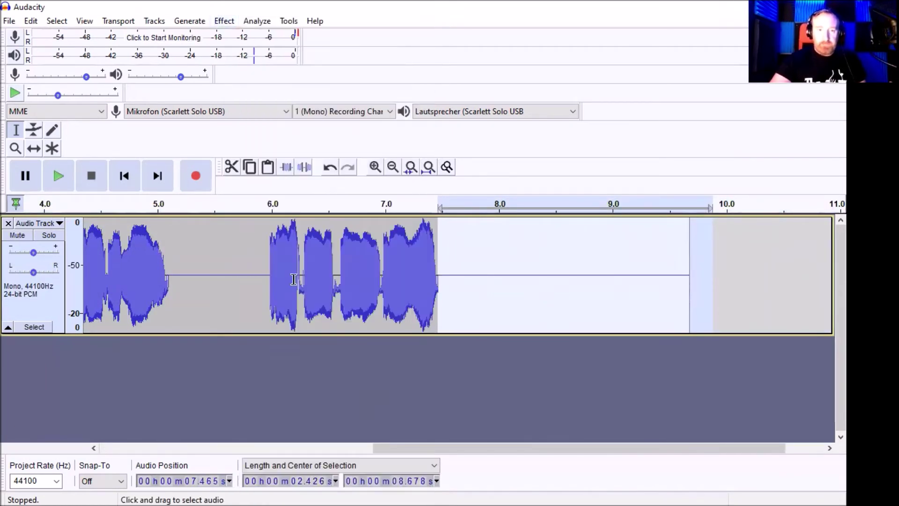
# Step: Zoom in on the words around 5.9–6.7 s and flatten the short gap near 6.55 s
pyautogui.moveTo(350, 283); pyautogui.dragTo(265, 291)
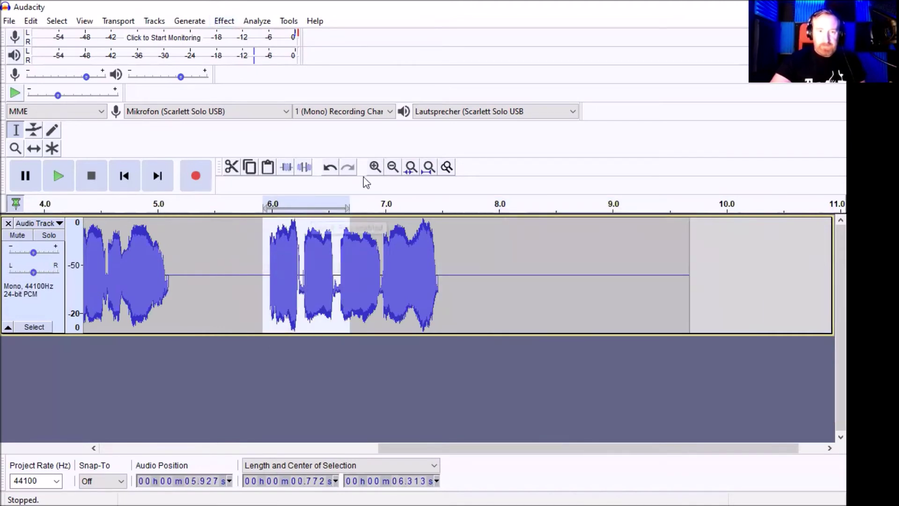
pyautogui.click(374, 167)
pyautogui.click(375, 167)
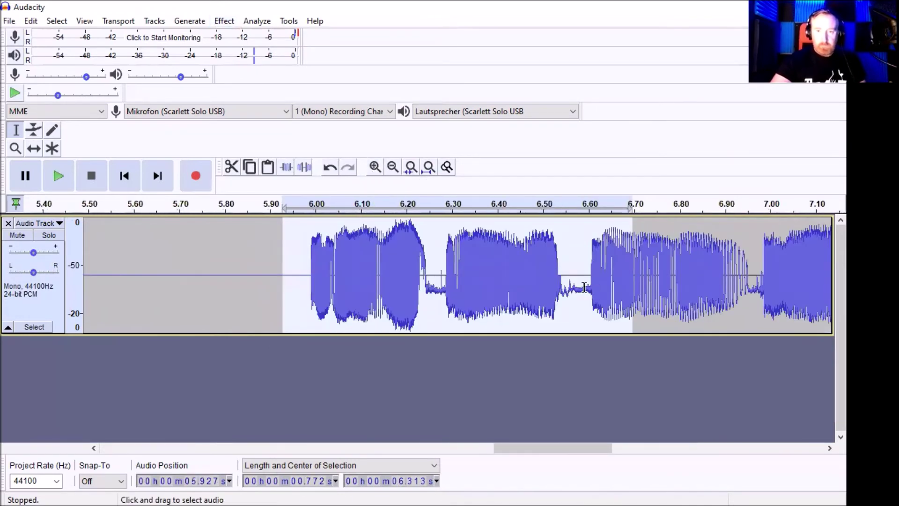
pyautogui.moveTo(591, 288); pyautogui.dragTo(563, 296)
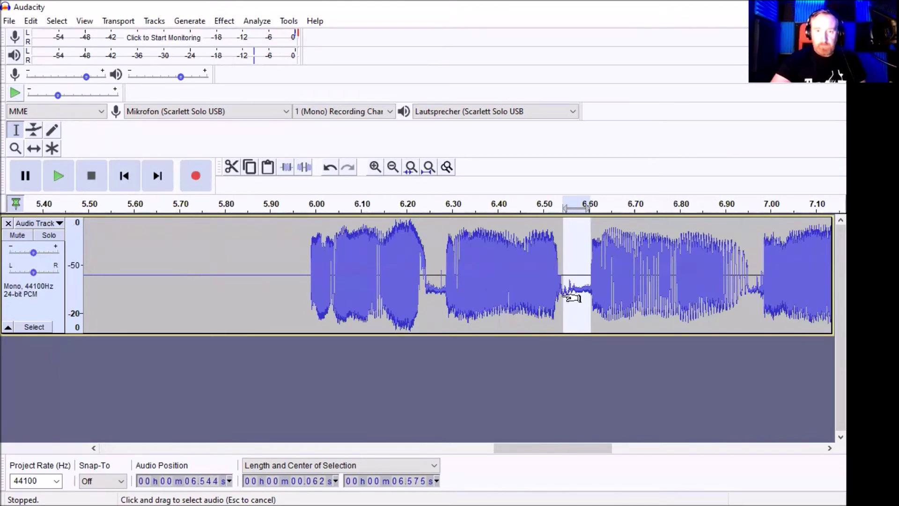
pyautogui.click(224, 21)
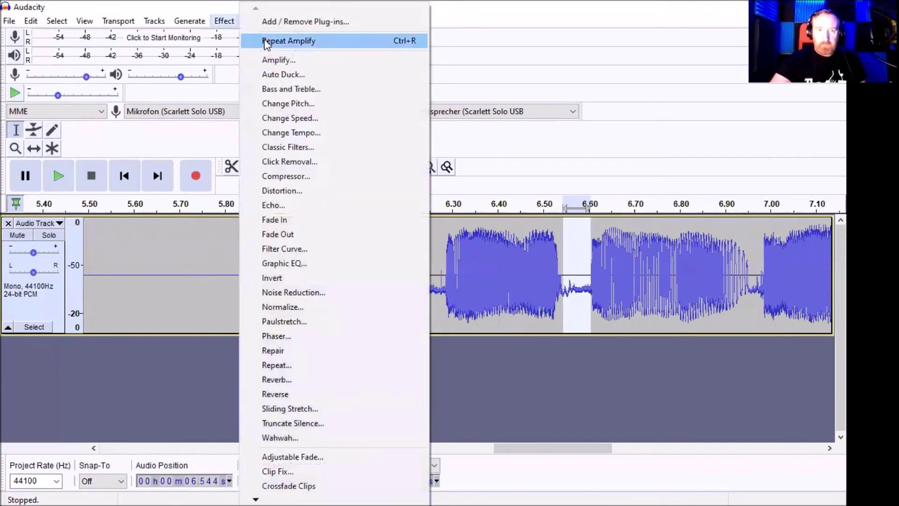
pyautogui.click(264, 40)
# Step: Flatten the short gap near 6.25 s with the same amplify cut, then deselect the audio
pyautogui.moveTo(445, 287); pyautogui.dragTo(425, 288)
pyautogui.click(224, 20)
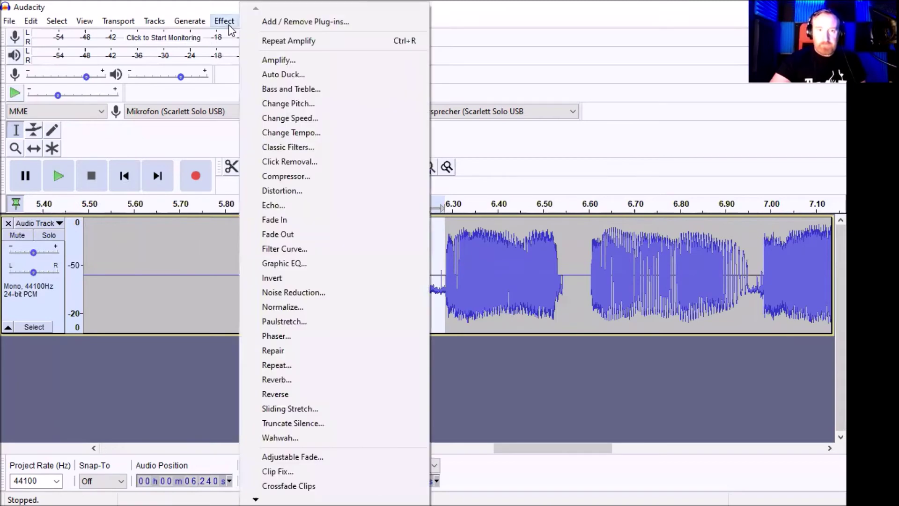
pyautogui.click(262, 42)
pyautogui.click(216, 317)
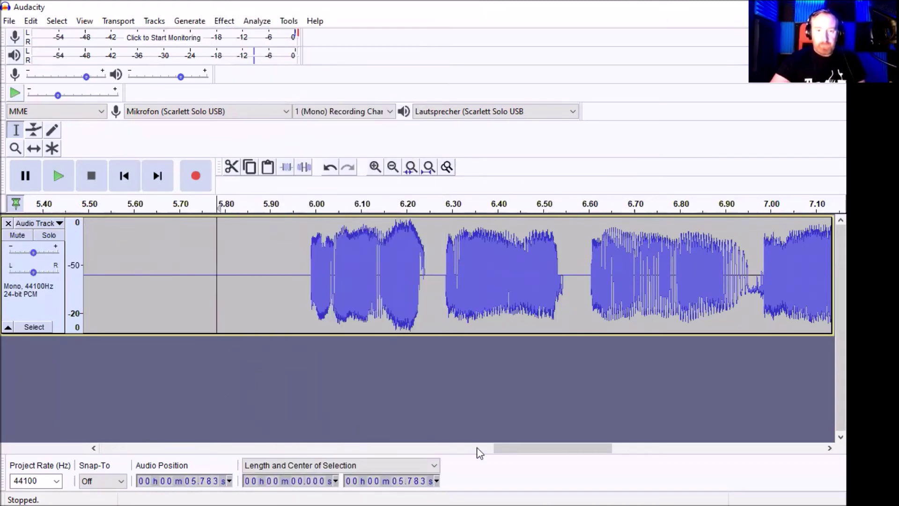
# Step: Cut the first 0.1 seconds from the start of the recording
pyautogui.moveTo(521, 448); pyautogui.dragTo(75, 450)
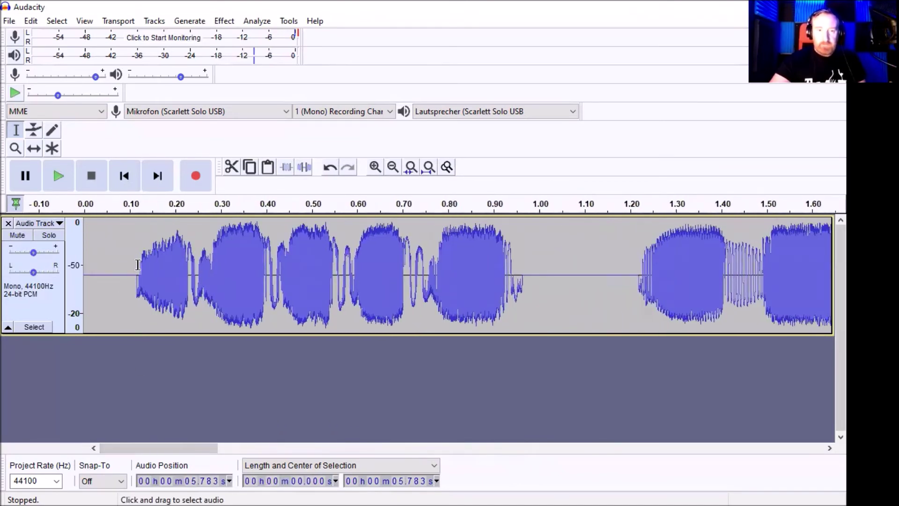
pyautogui.moveTo(128, 267); pyautogui.dragTo(85, 234)
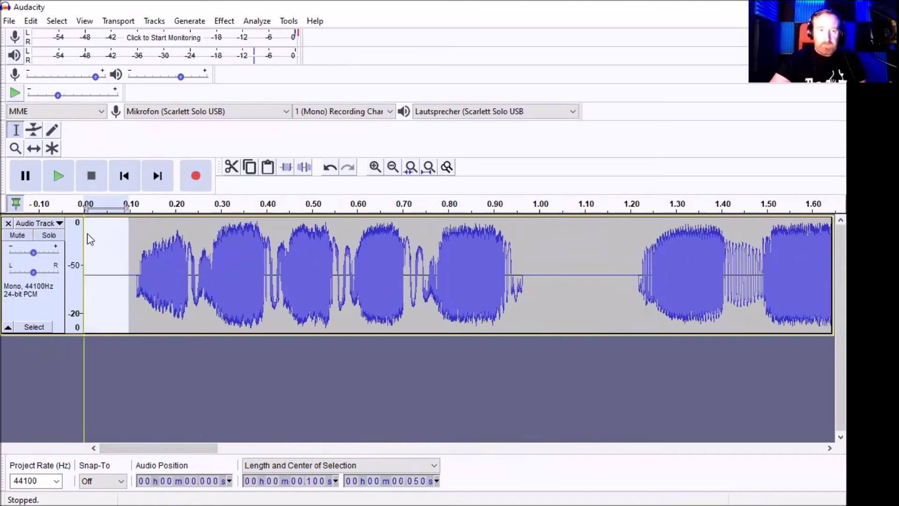
pyautogui.click(230, 167)
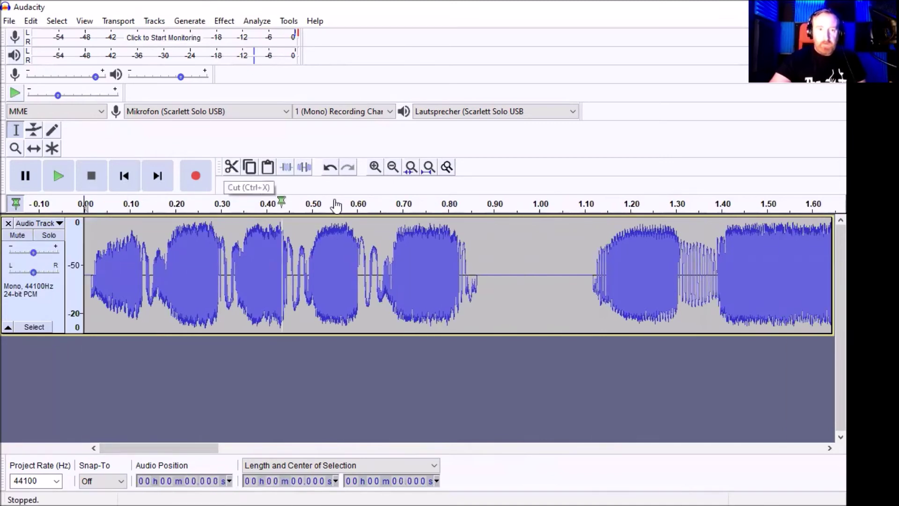
# Step: Zoom out twice to see the whole take and switch the track back to a linear Waveform view
pyautogui.click(393, 168)
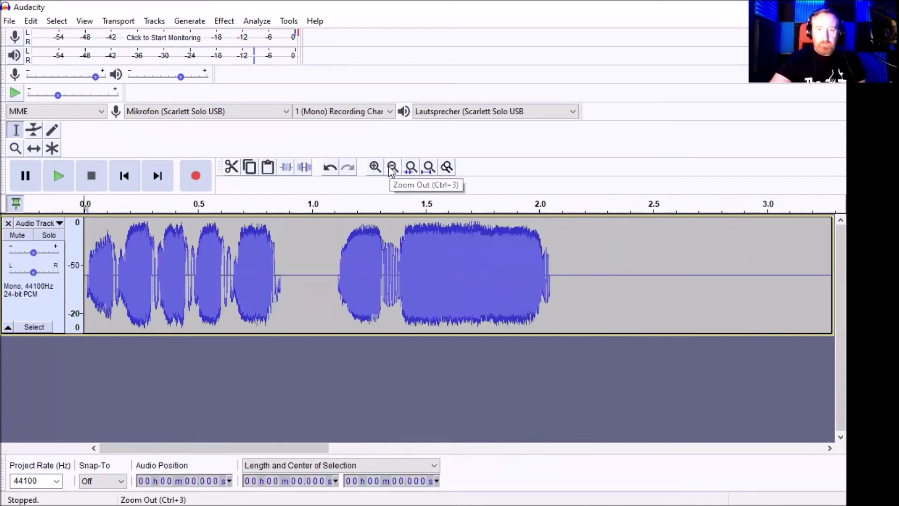
pyautogui.click(392, 168)
pyautogui.click(37, 224)
pyautogui.click(42, 322)
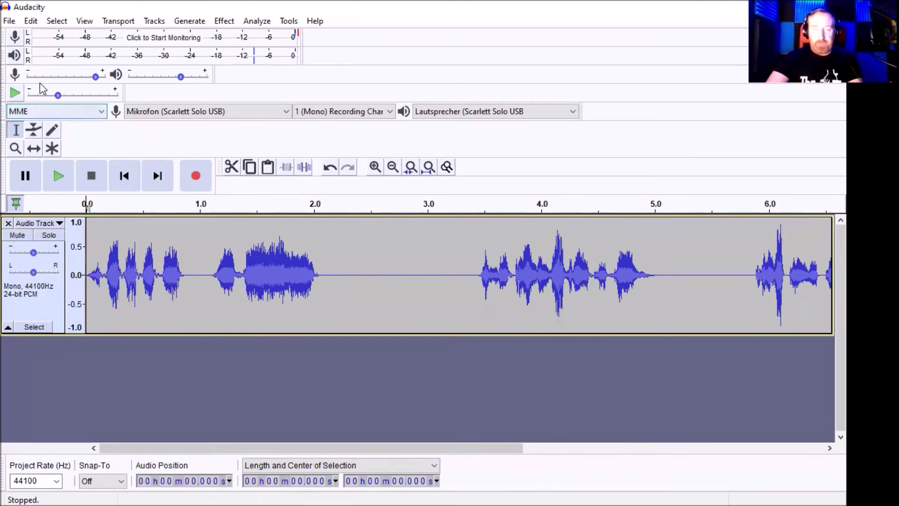
# Step: Export the audio as an MP3 named GOONIES and confirm the metadata tags
pyautogui.click(11, 23)
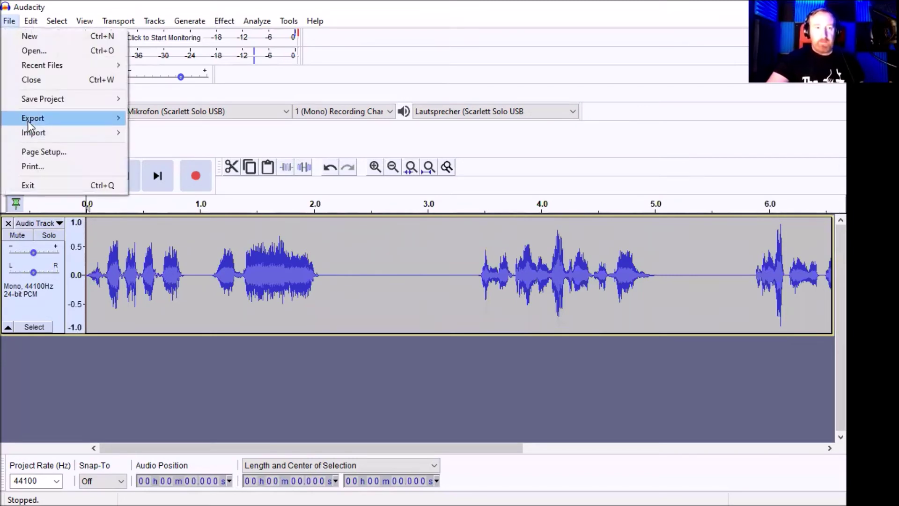
pyautogui.moveTo(29, 121)
pyautogui.click(196, 118)
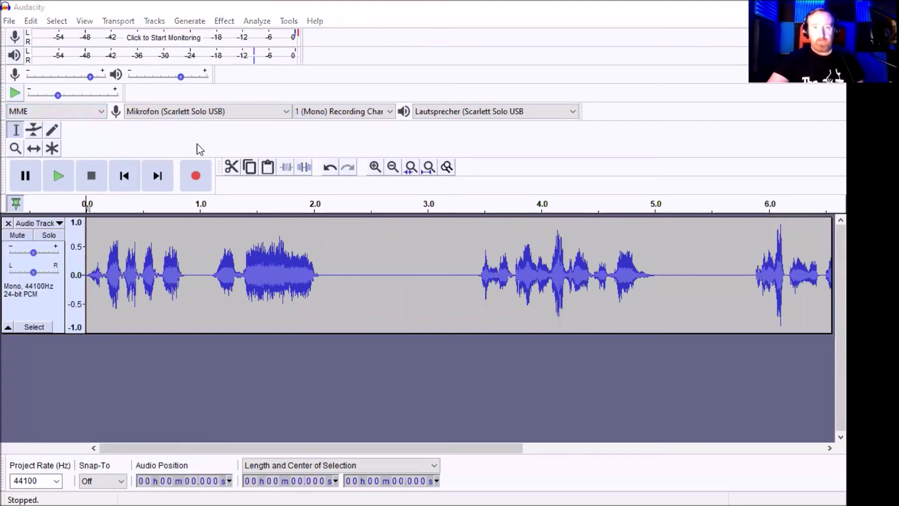
pyautogui.write('GOONIES')
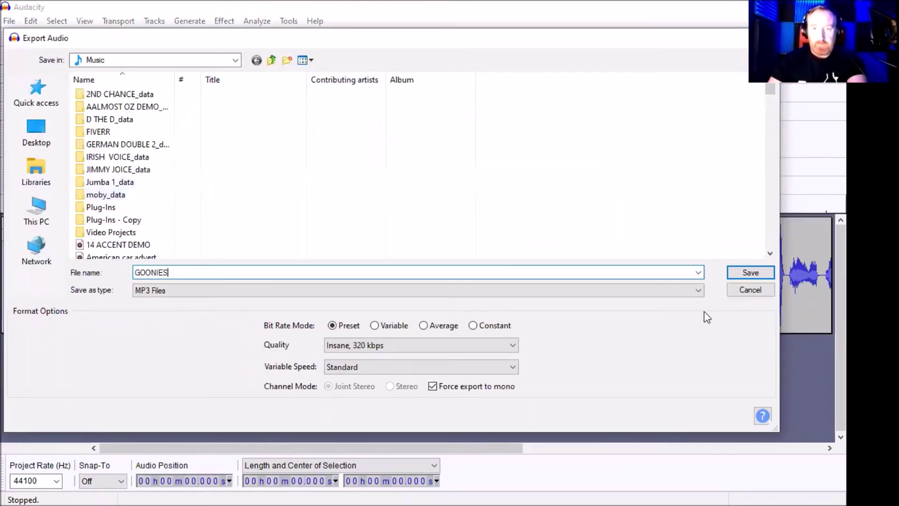
pyautogui.click(740, 276)
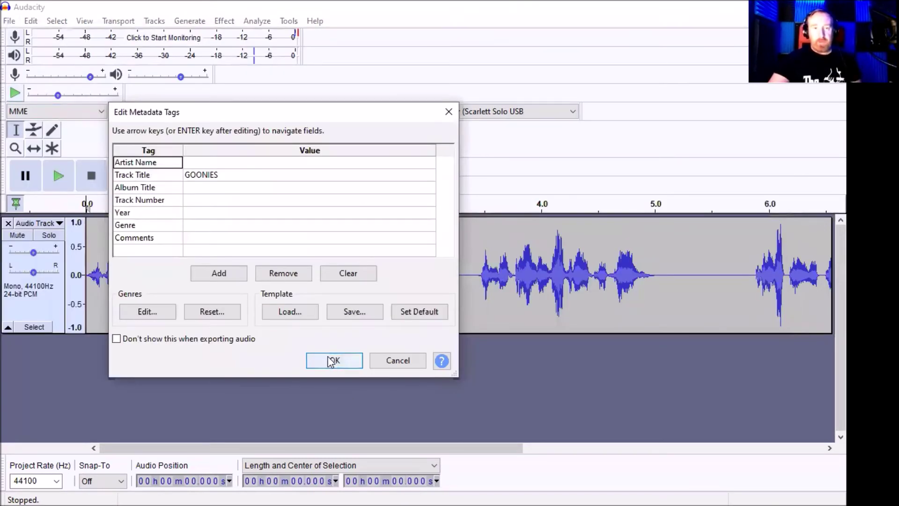
pyautogui.click(332, 362)
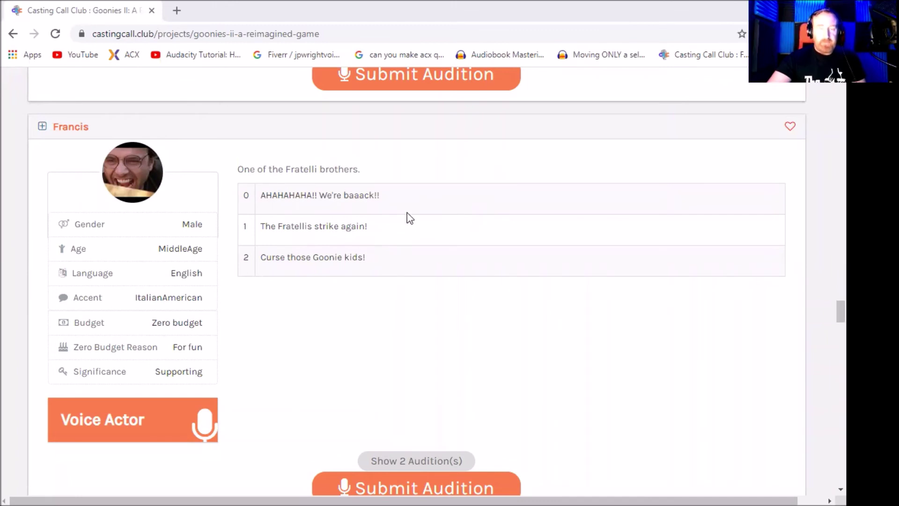
# Step: Scroll the Goonies II project page down to the Francis role card and its three audition lines
pyautogui.scroll(1, 470, 314)
pyautogui.scroll(-1, 450, 300)
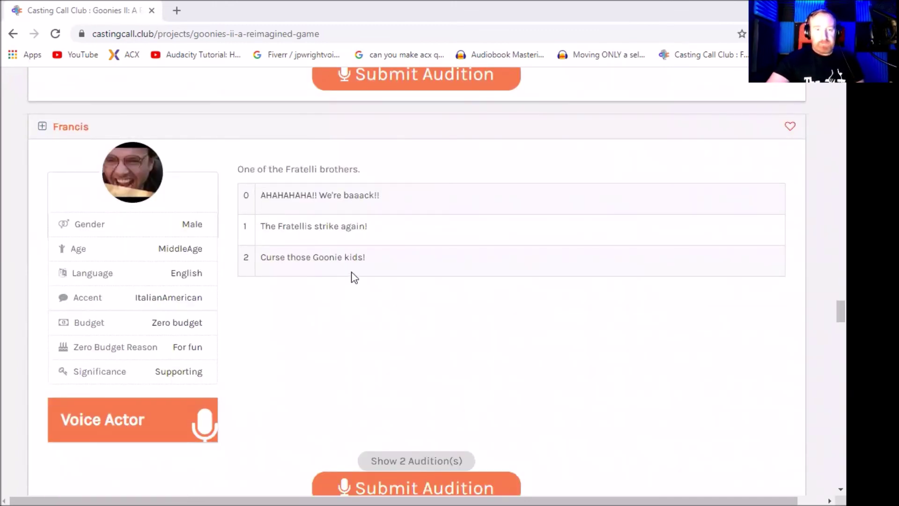
pyautogui.scroll(-1, 369, 300)
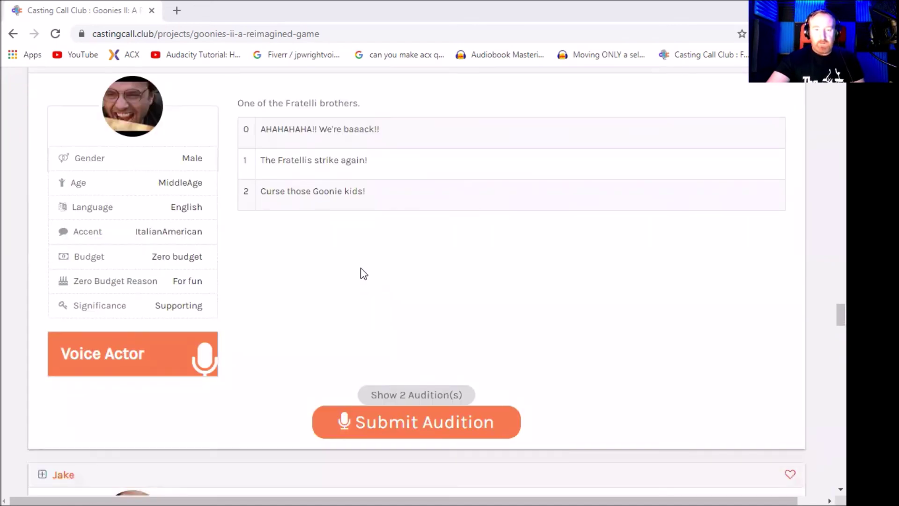
# Step: Open the Francis audition form, attach GOONIES.mp3, and submit it with the note 'LOVE THE GOONIES'
pyautogui.click(405, 432)
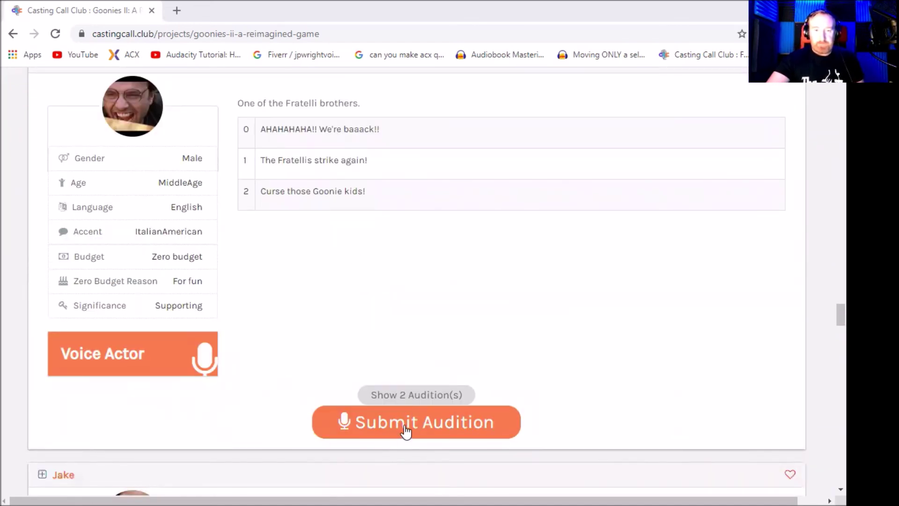
pyautogui.click(406, 425)
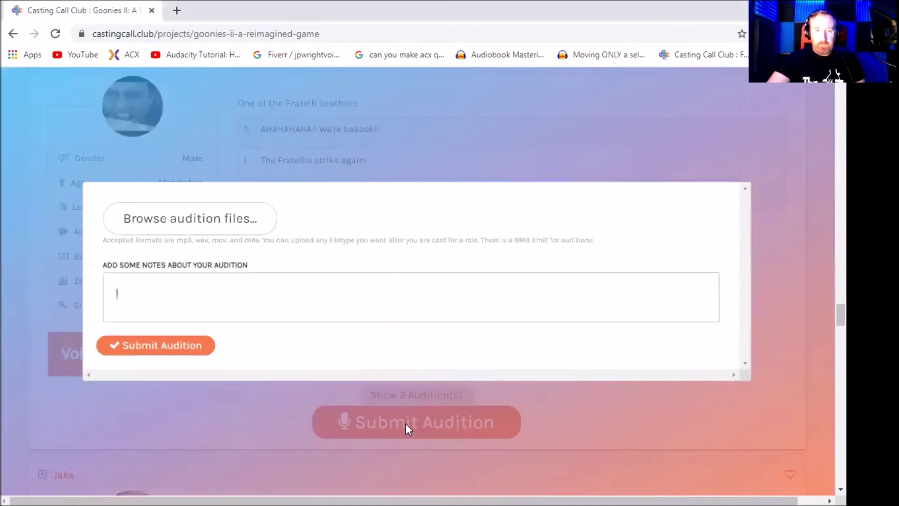
pyautogui.click(179, 227)
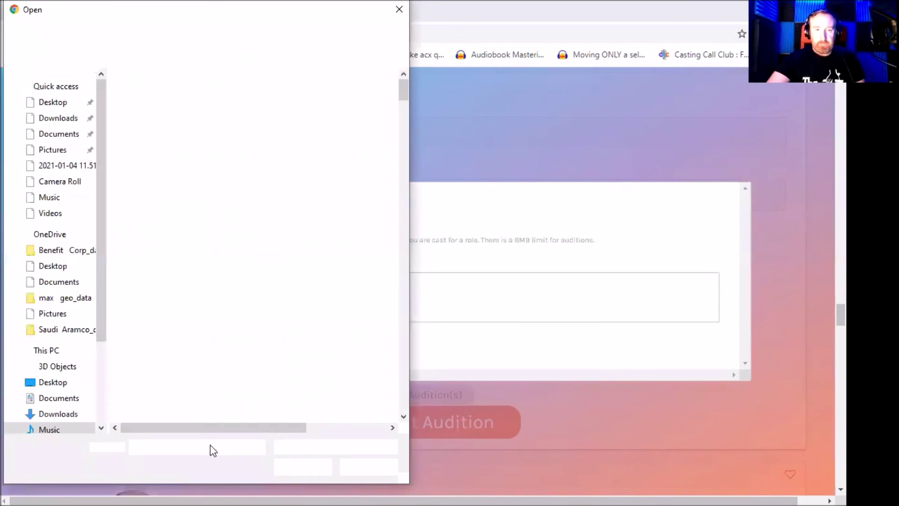
pyautogui.write('GOONIES.mp3')
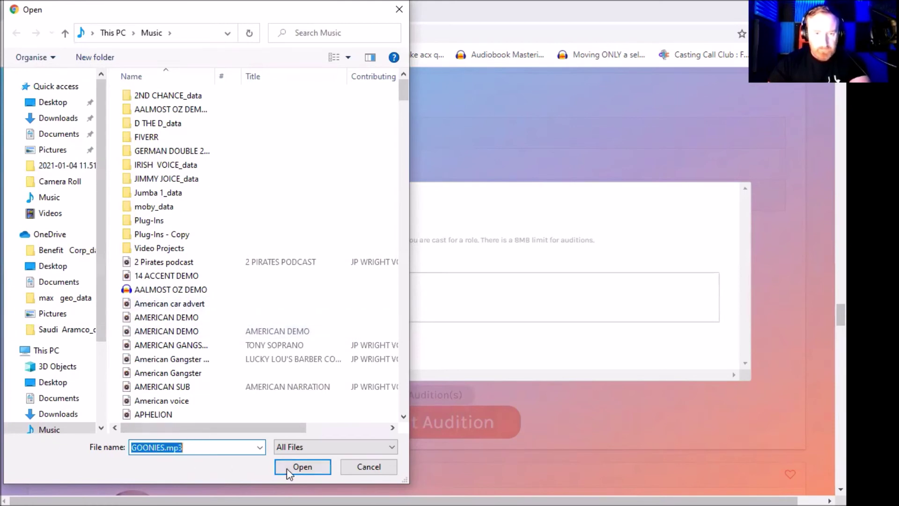
pyautogui.click(290, 467)
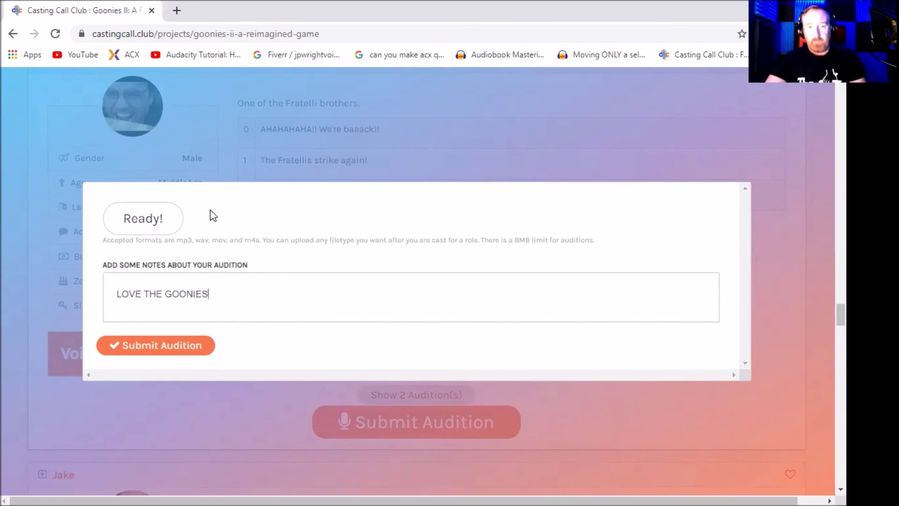
pyautogui.click(176, 352)
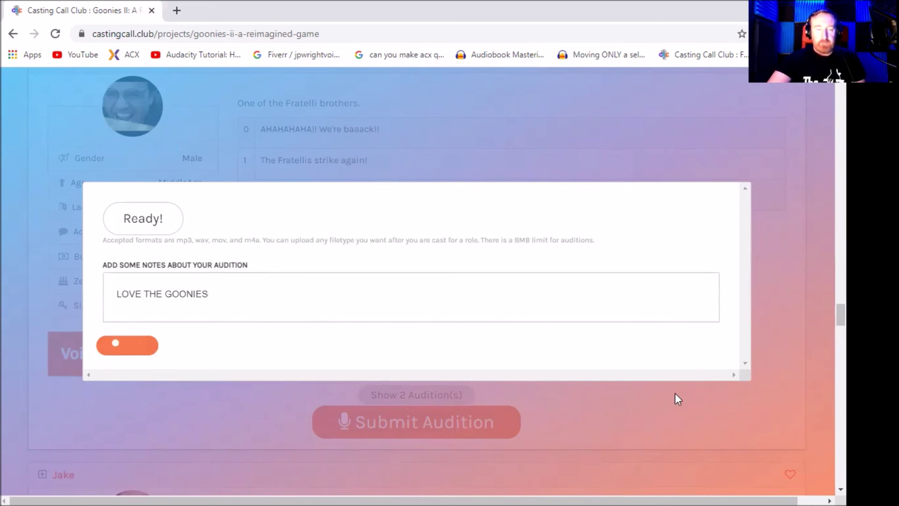